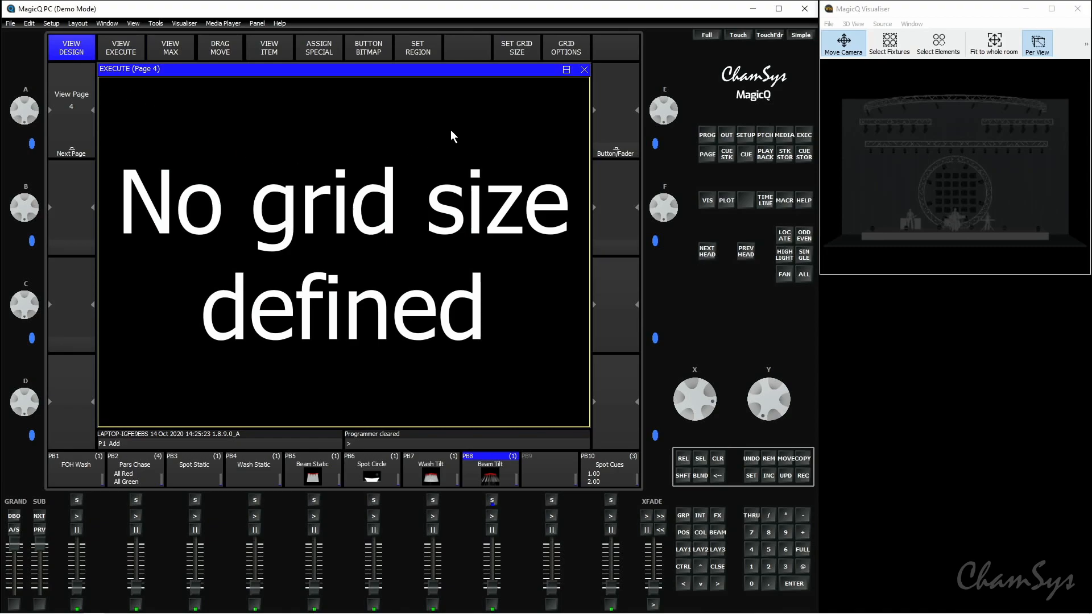
Step: Set the Execute page 4 grid size to 10/10
click(517, 48)
click(295, 260)
click(290, 291)
click(294, 264)
click(287, 290)
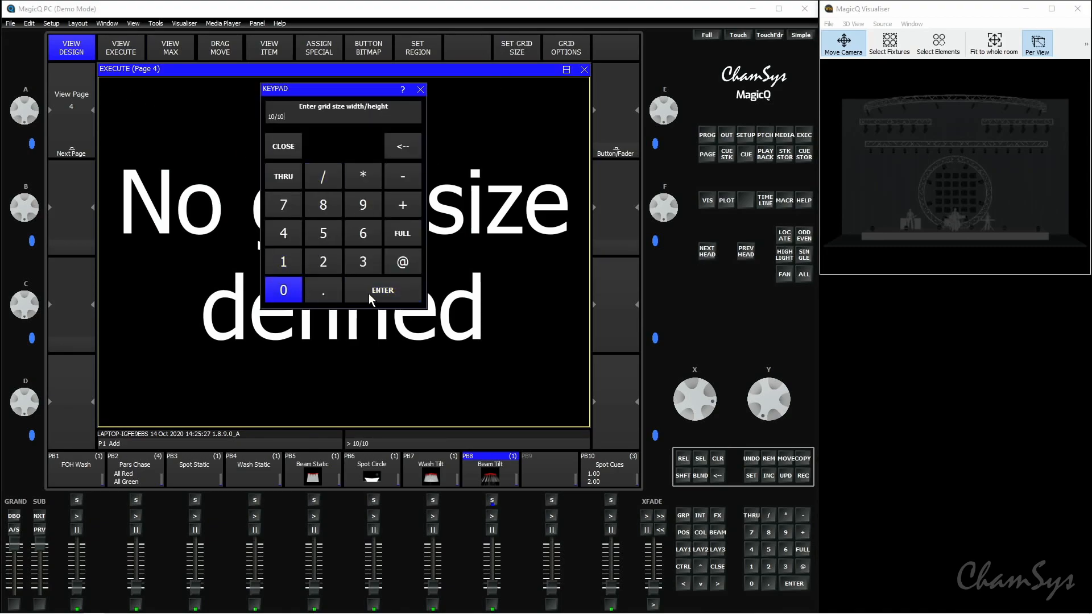
click(367, 294)
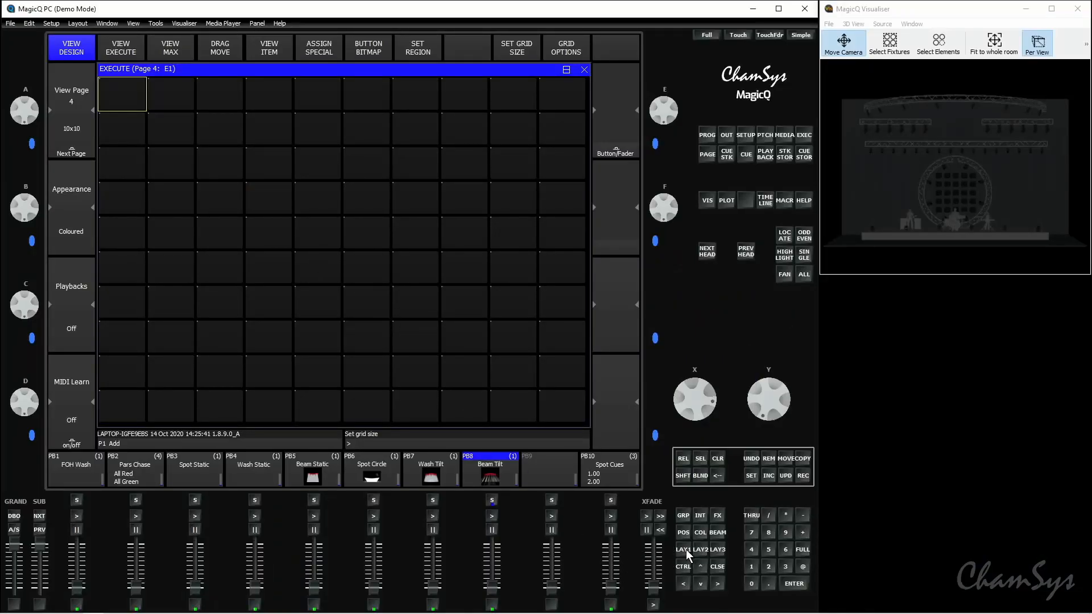
Step: Copy the MavMK2Spot group into the first cell of the Execute grid
click(686, 549)
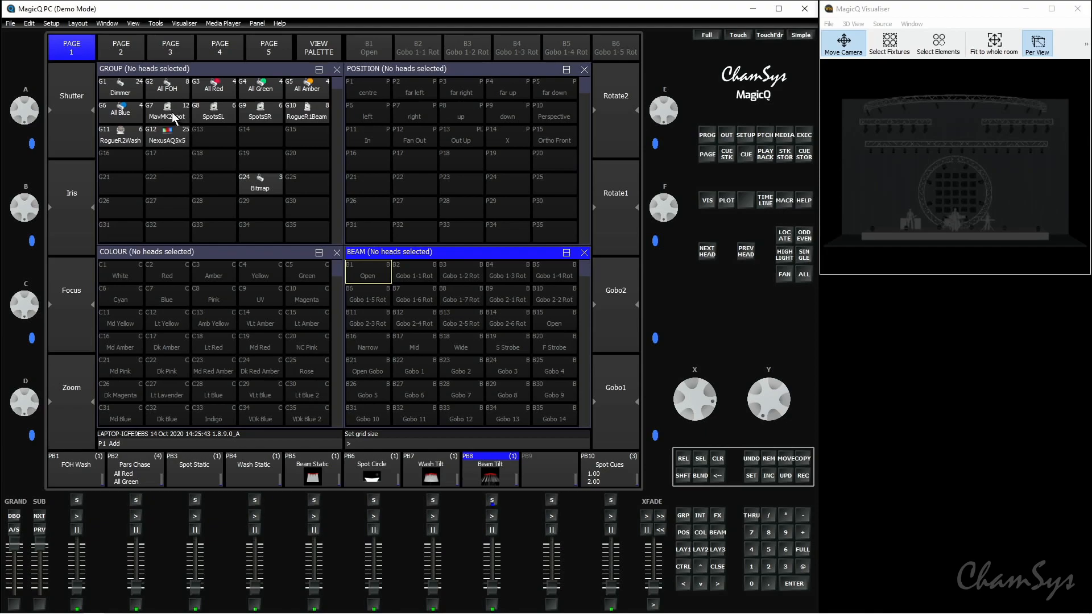
click(804, 459)
click(165, 117)
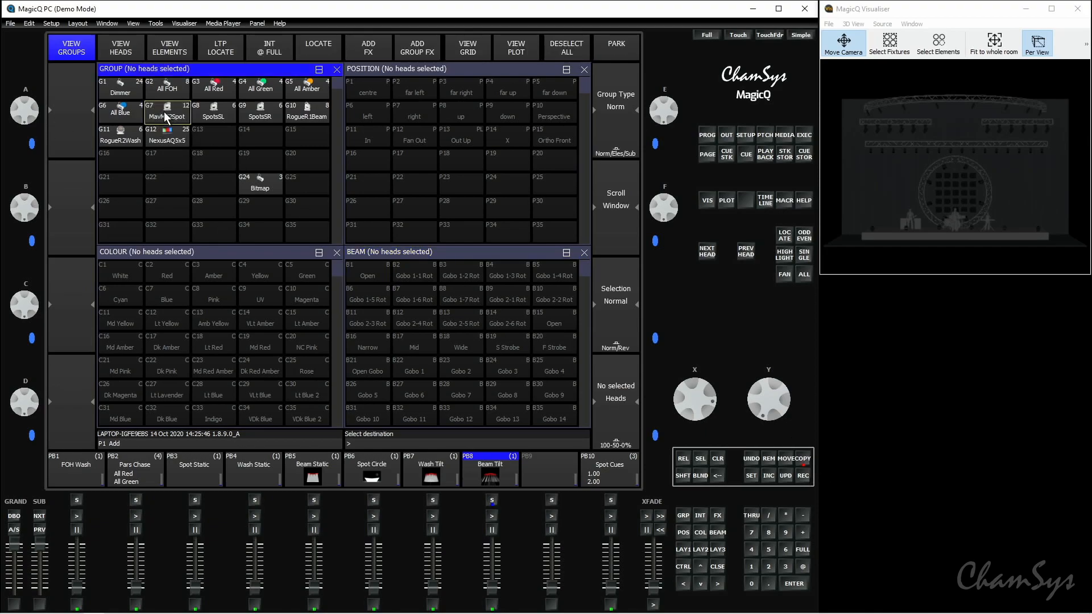
click(804, 137)
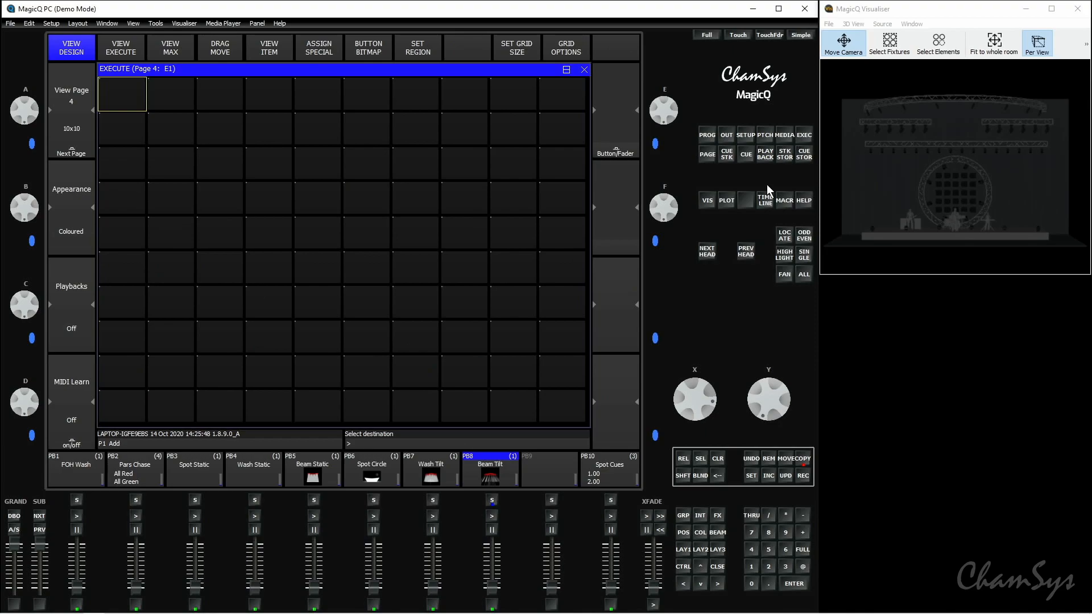
click(134, 94)
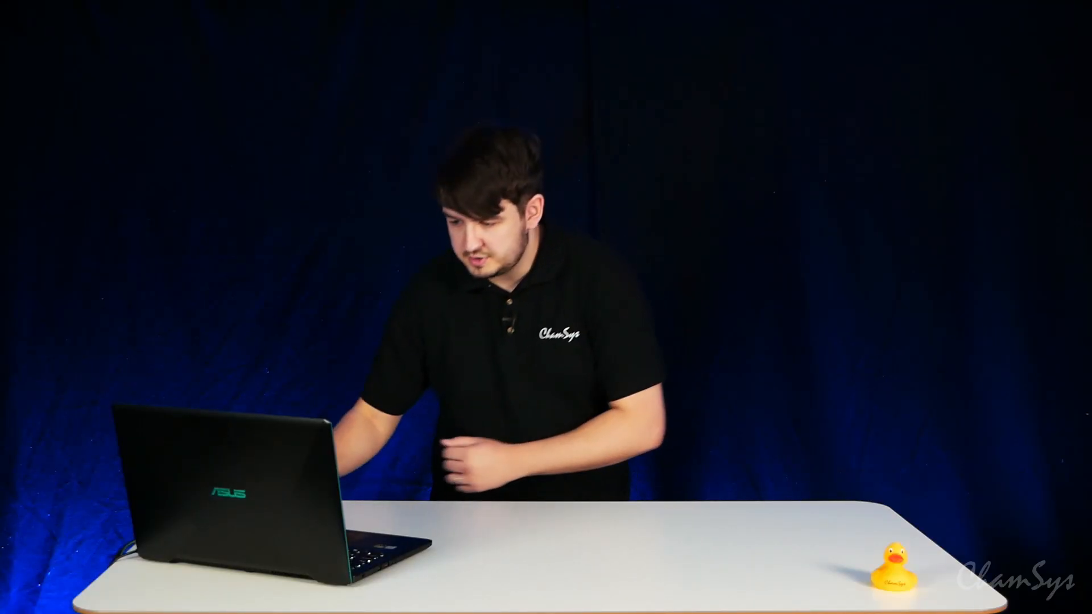
Step: Copy the ten MavMK2Spot colour palettes from White to Magenta into the Execute grid, starting at the second cell
click(683, 550)
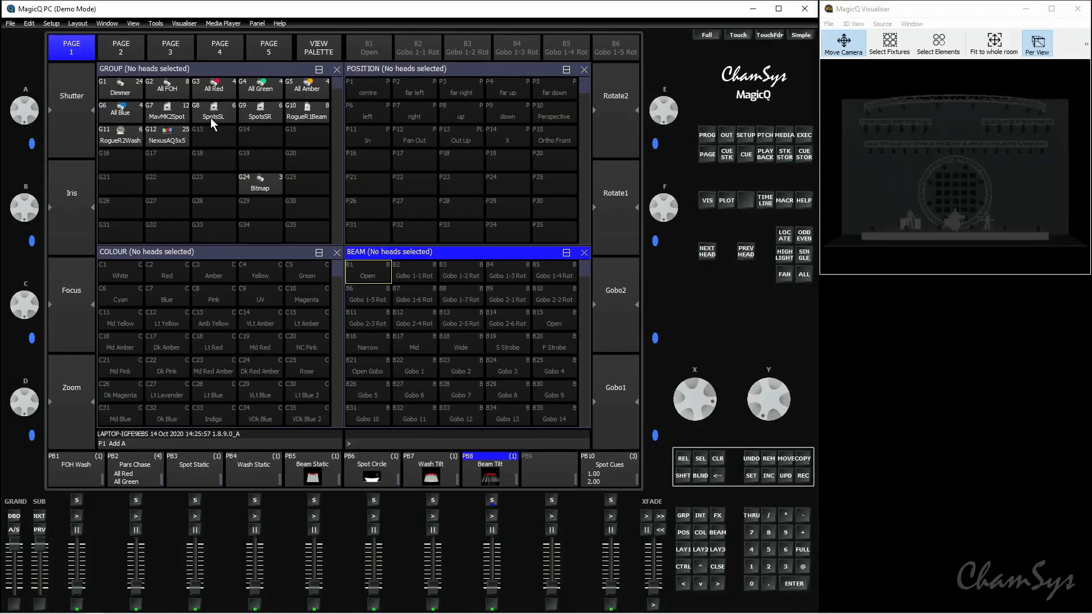
click(182, 111)
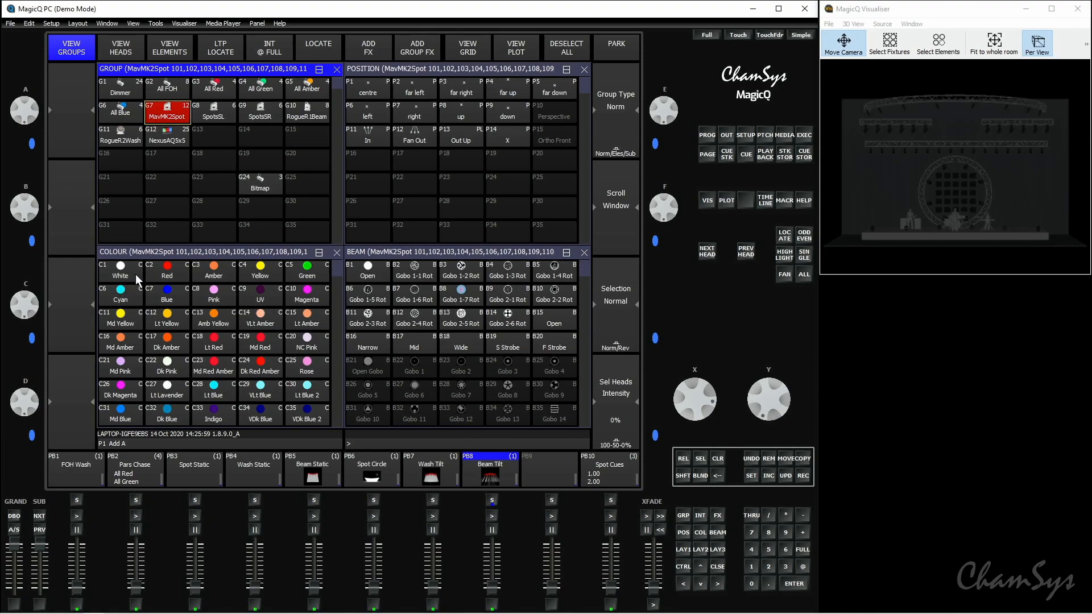
drag(126, 275, 301, 302)
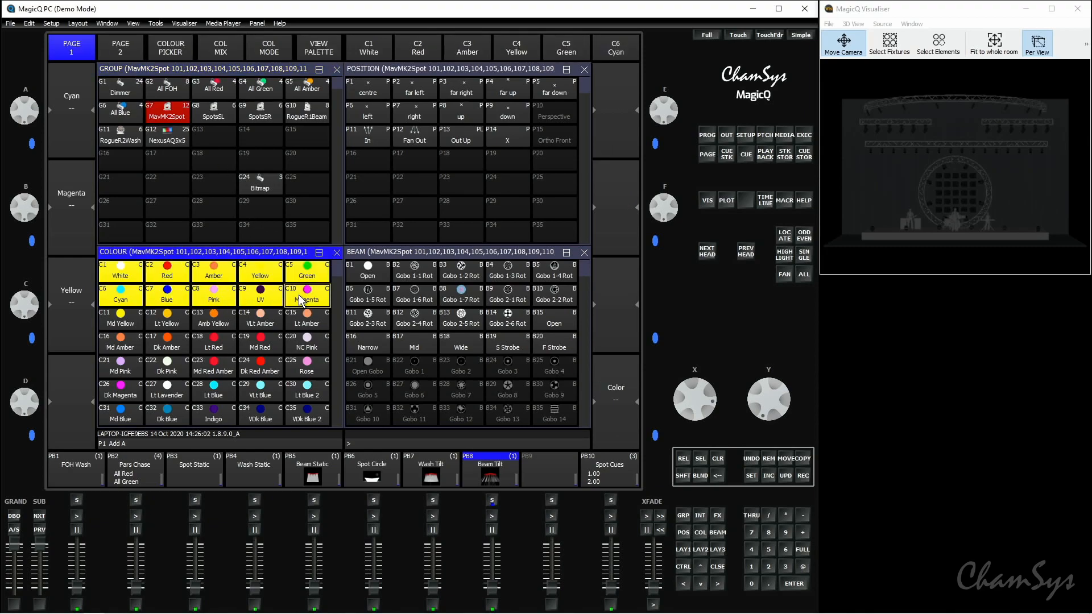
click(807, 461)
click(805, 135)
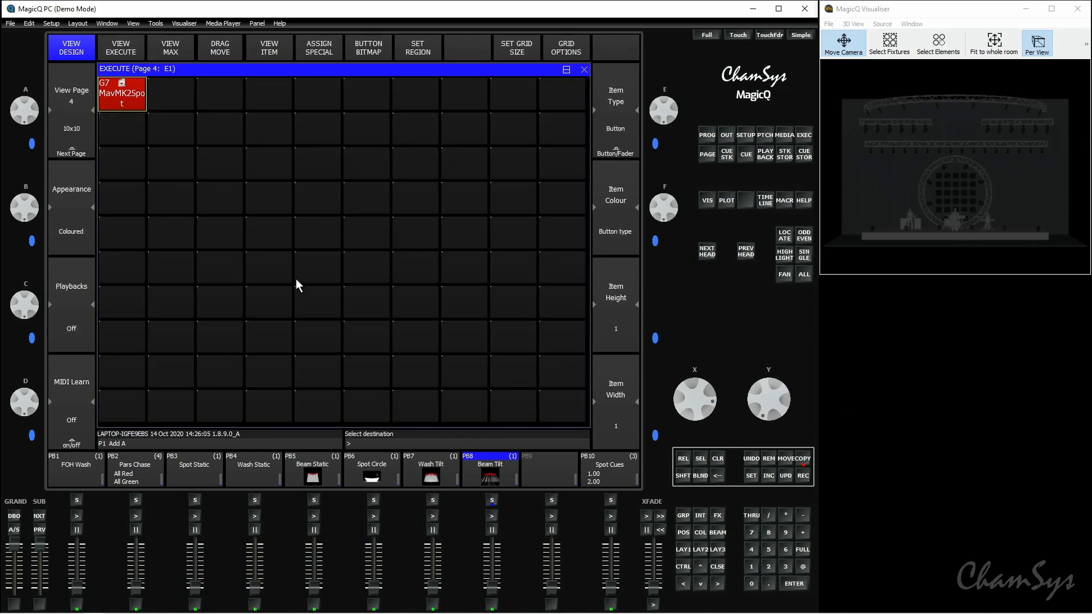
click(182, 110)
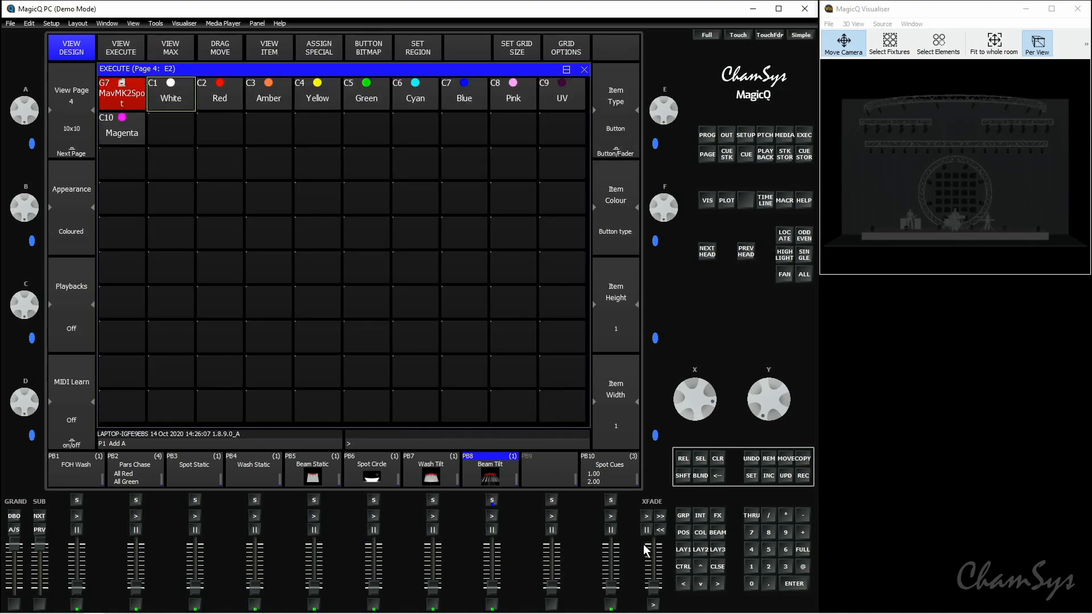
Step: Copy the position palettes In, Fan Out, Out Up and X into the Execute grid, starting right after Magenta
click(684, 550)
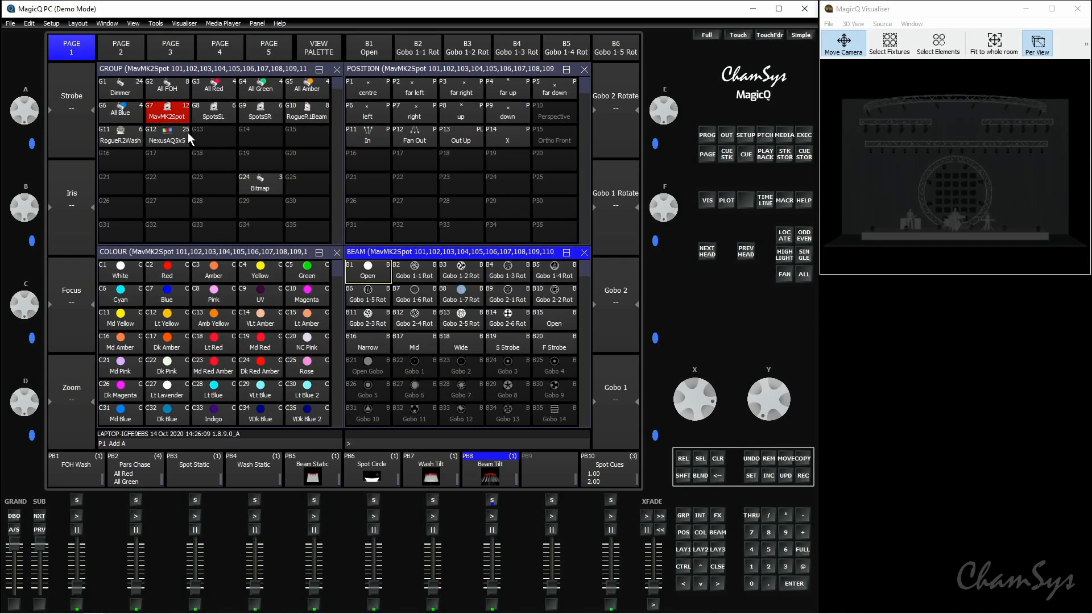
drag(384, 135, 505, 142)
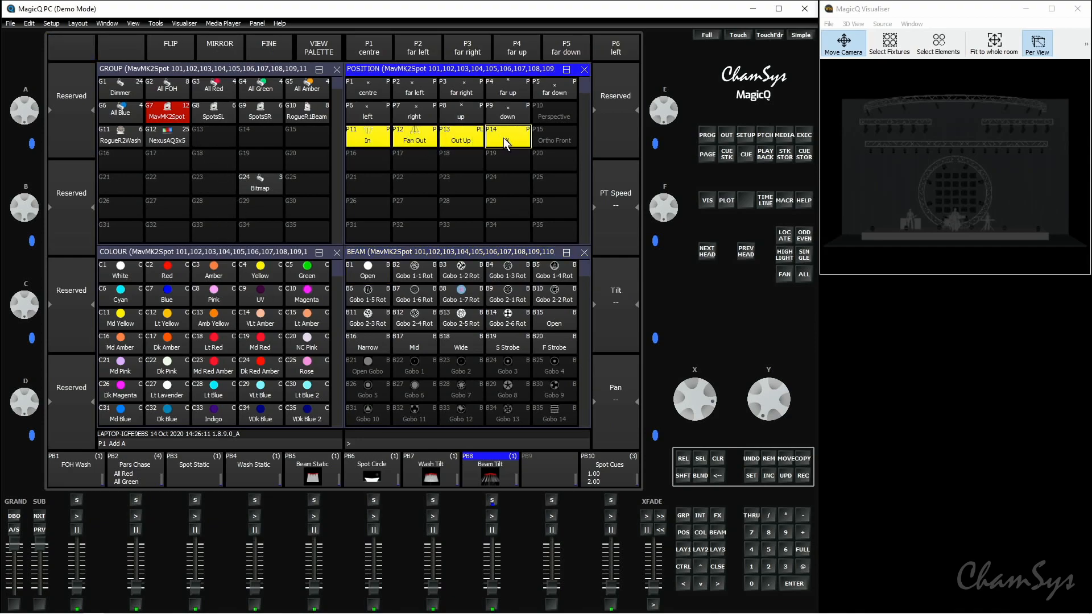
click(801, 465)
click(805, 138)
click(192, 137)
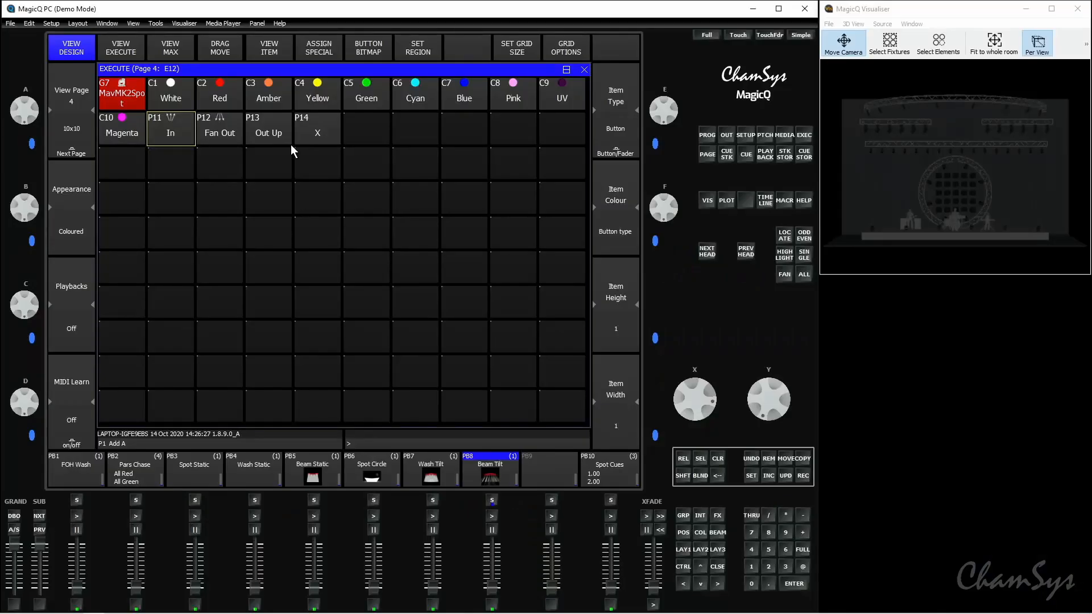
Step: Test the Execute grid by applying Red and Fan Out to the located spots, finishing with a cleared programmer
click(792, 253)
click(235, 104)
click(232, 141)
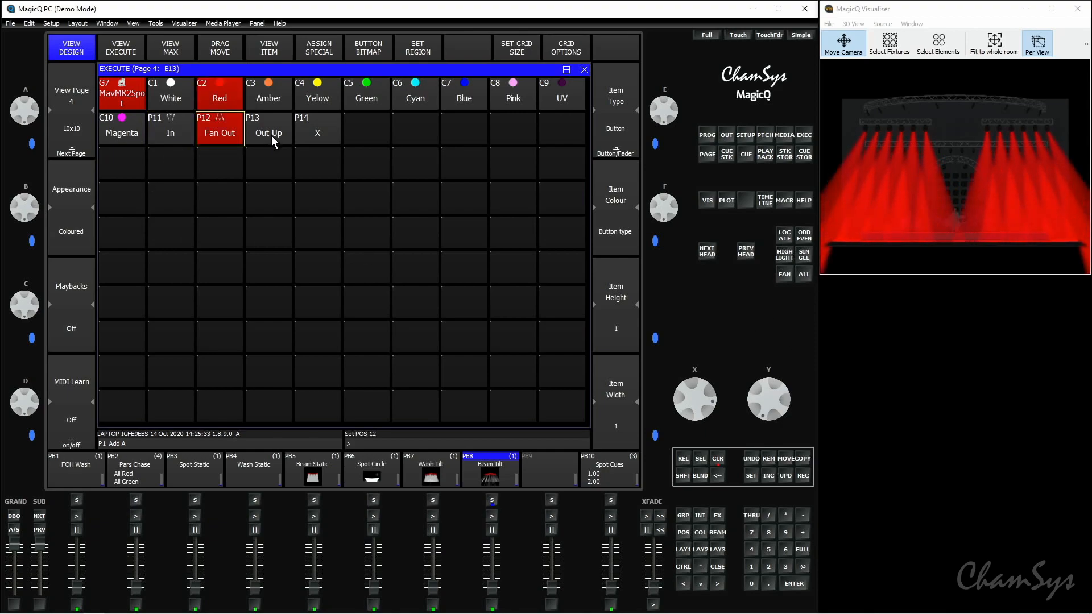
click(718, 460)
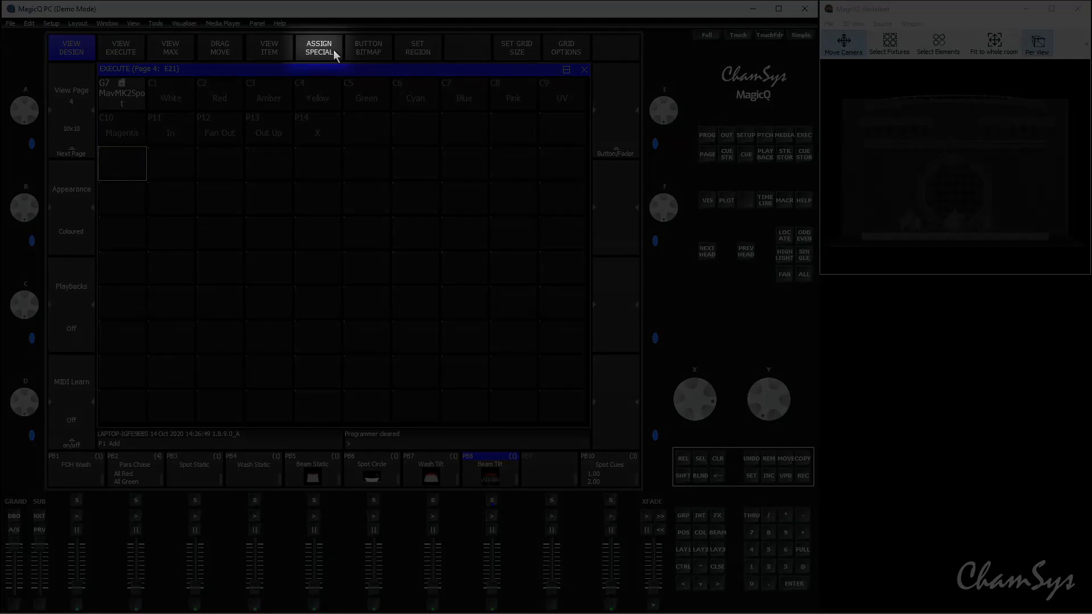
Step: Assign the All Busking special items to the grid from the third row onward and remove the Parts 4 item
click(334, 49)
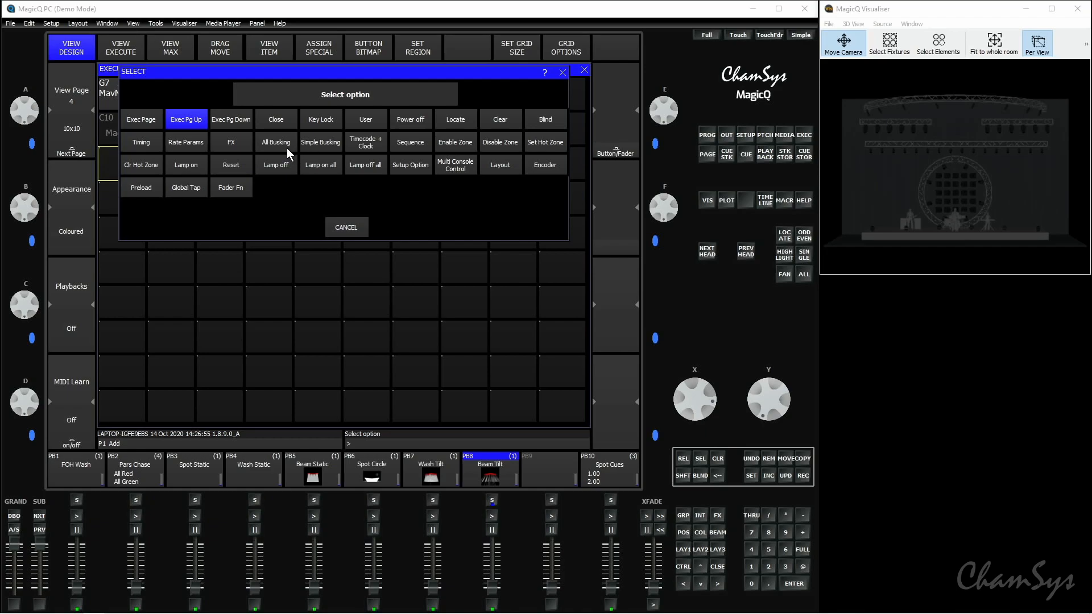
click(287, 148)
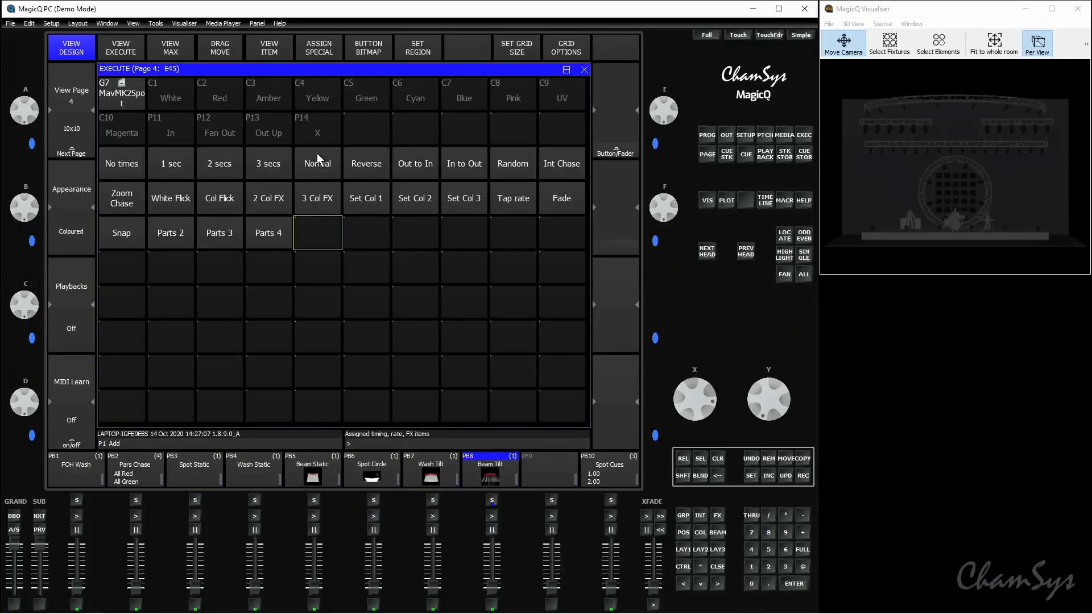
click(769, 462)
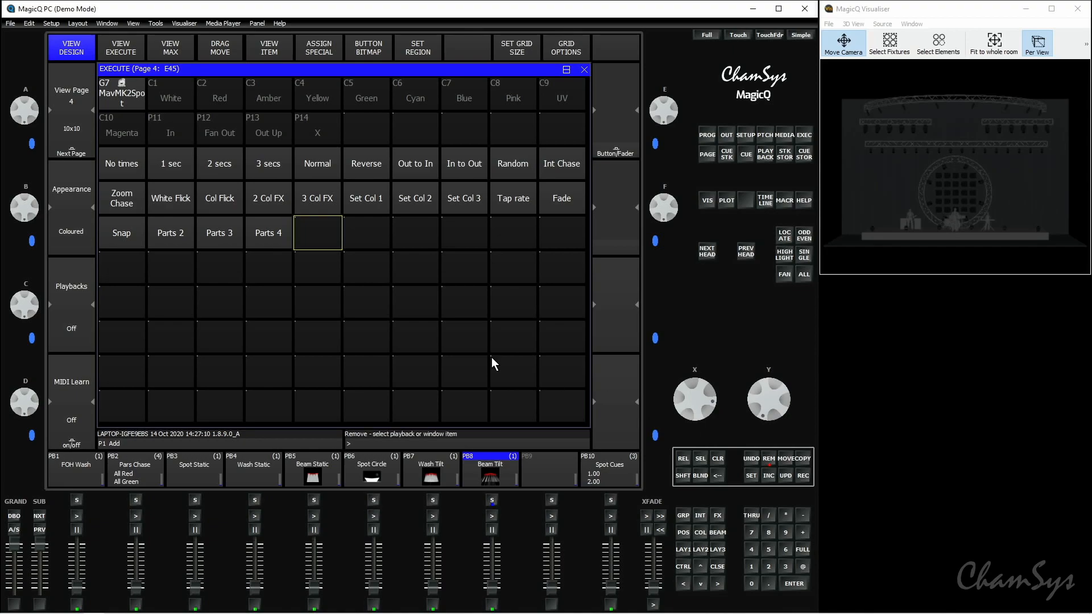
click(272, 238)
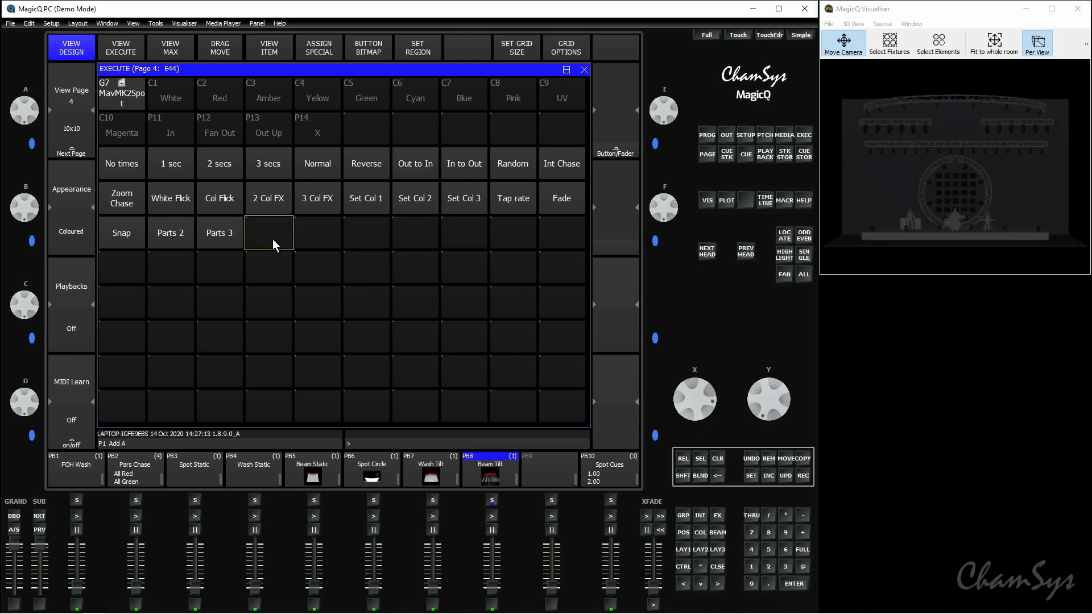
Step: Locate the MavMK2Spot group, apply Green with the 3 secs time, and trigger the White Flick effect
click(130, 100)
click(786, 236)
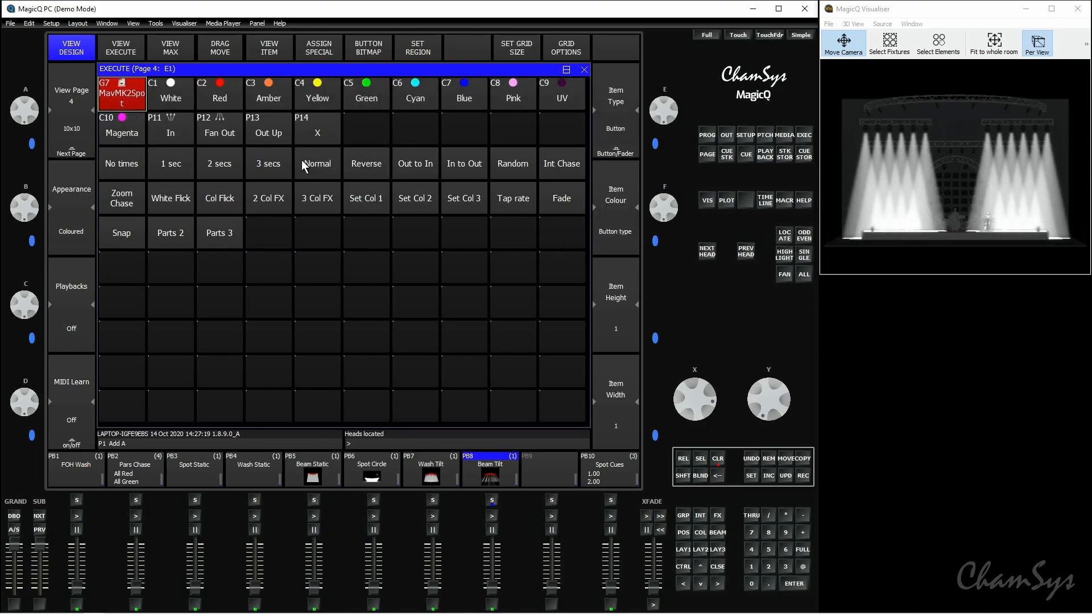
click(272, 170)
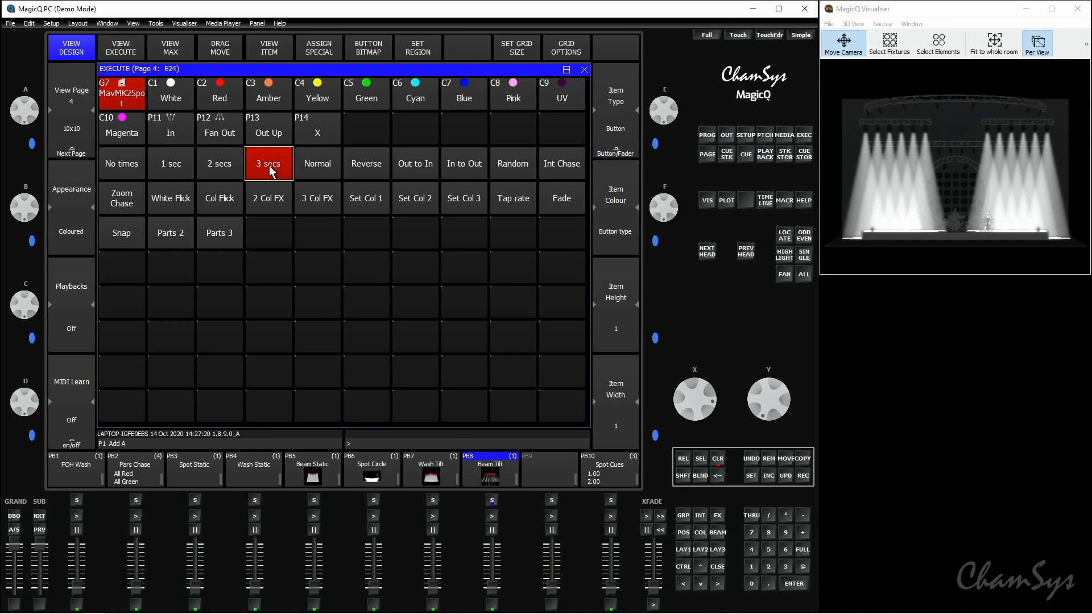
click(371, 106)
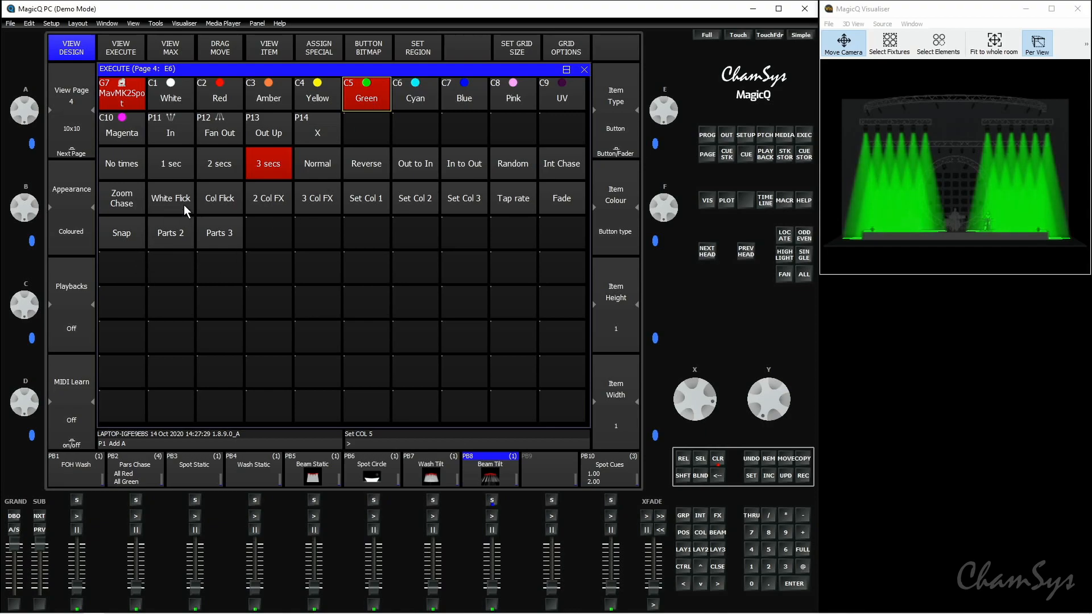
click(169, 206)
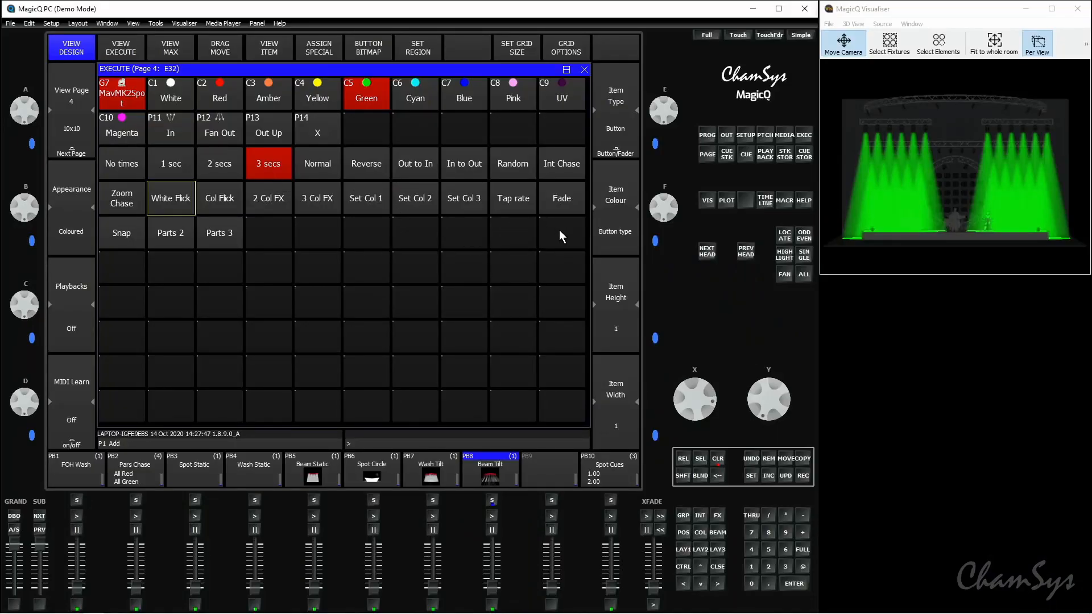
Step: Set the first five rows of the Execute grid as region 1
drag(560, 236, 132, 95)
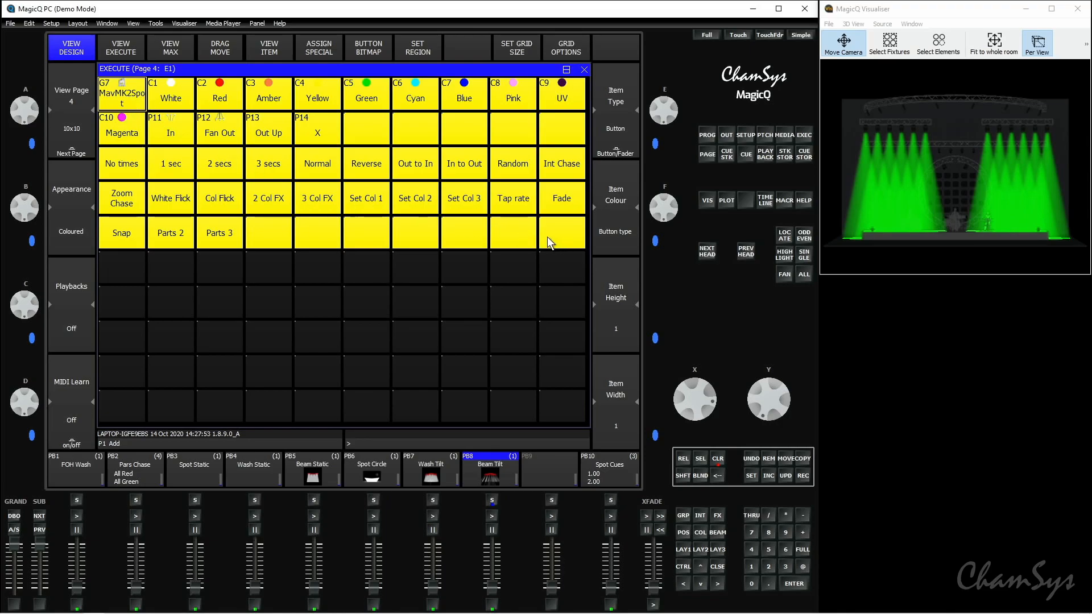
click(418, 48)
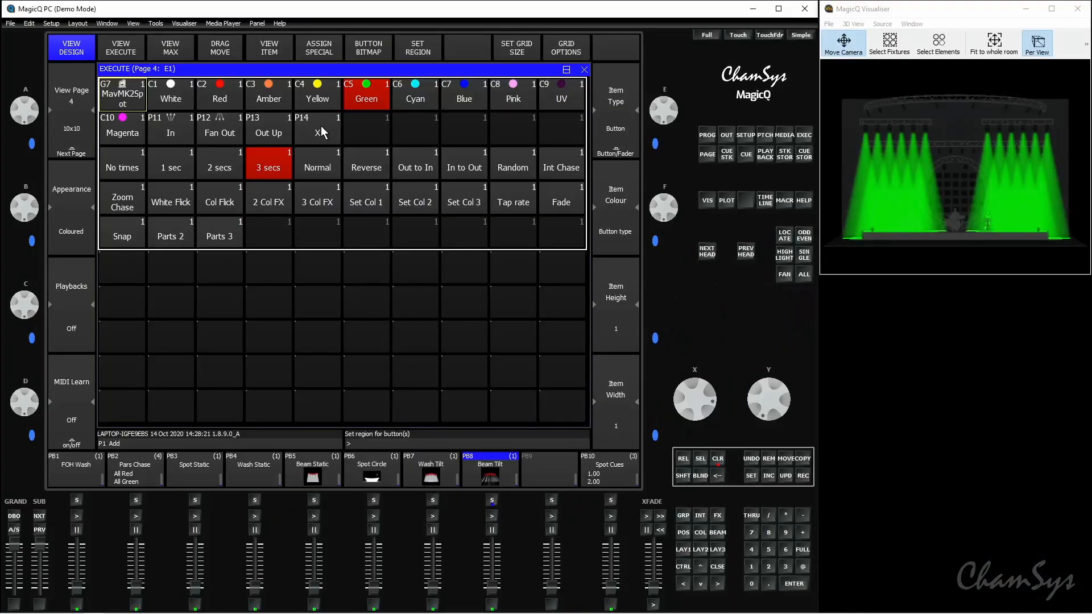
Step: Try the region's items on the spots by applying Yellow, Amber, the Out Up position and Red
click(306, 107)
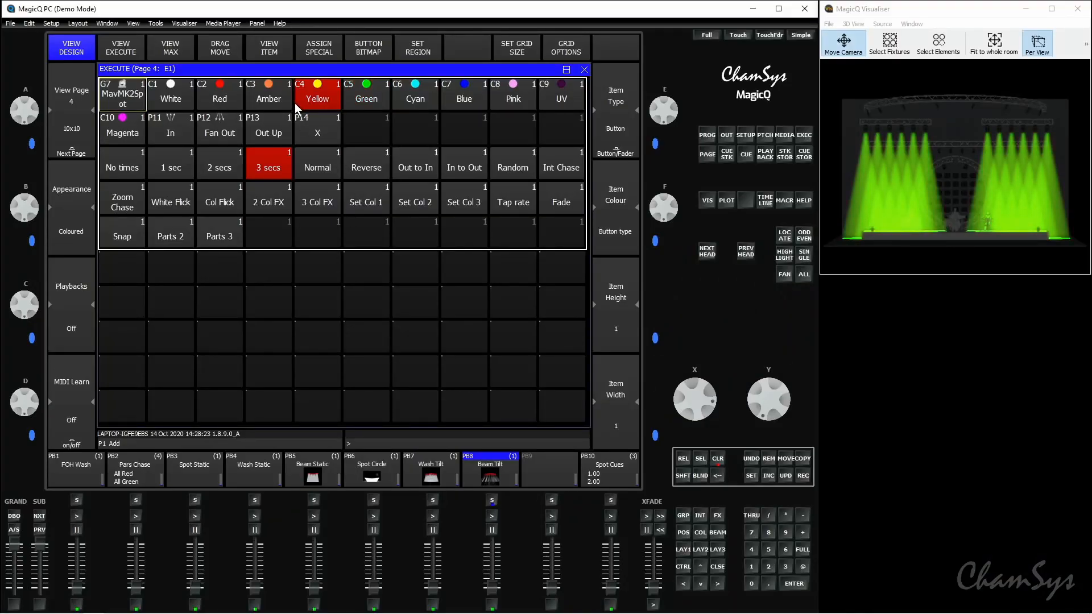
click(279, 101)
click(277, 127)
click(220, 100)
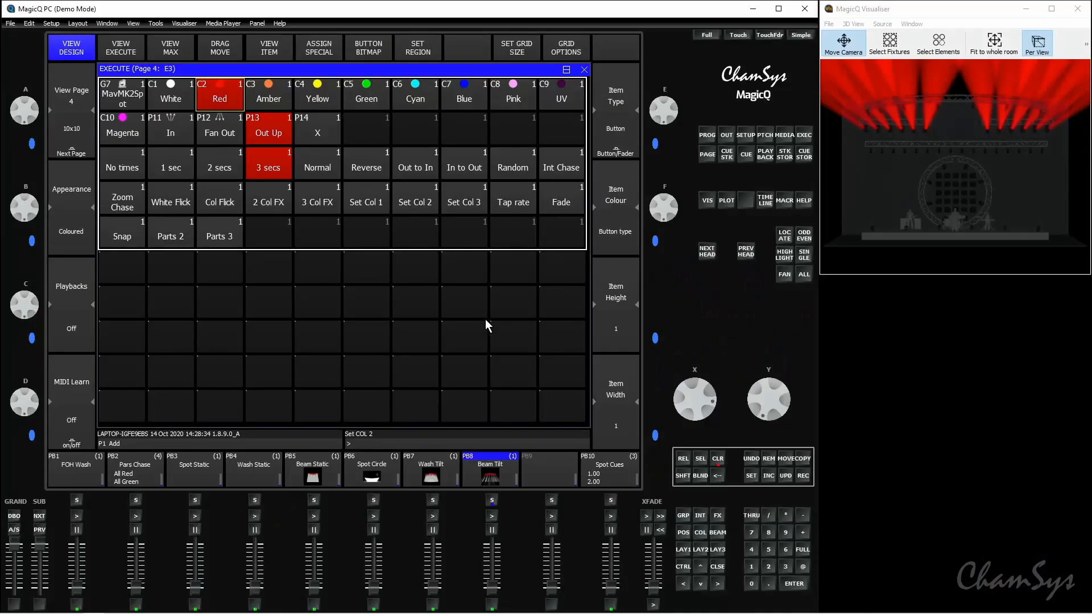
Step: Copy the Beam Tilt and Wash Tilt playbacks into adjacent empty cells in the seventh row of the Execute grid
click(803, 459)
click(492, 469)
click(416, 312)
click(804, 461)
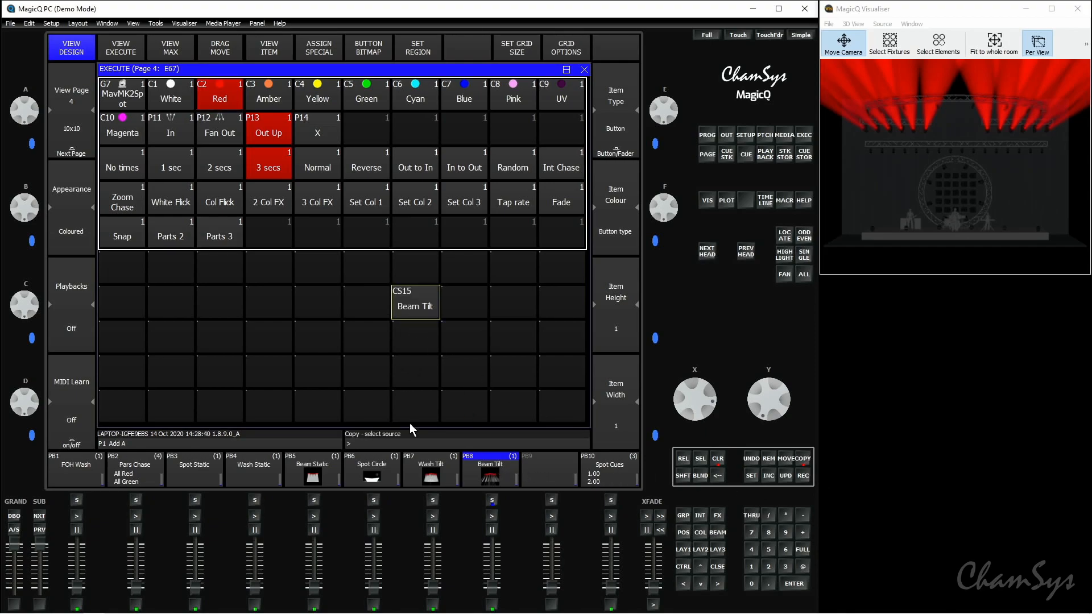
click(439, 470)
click(370, 310)
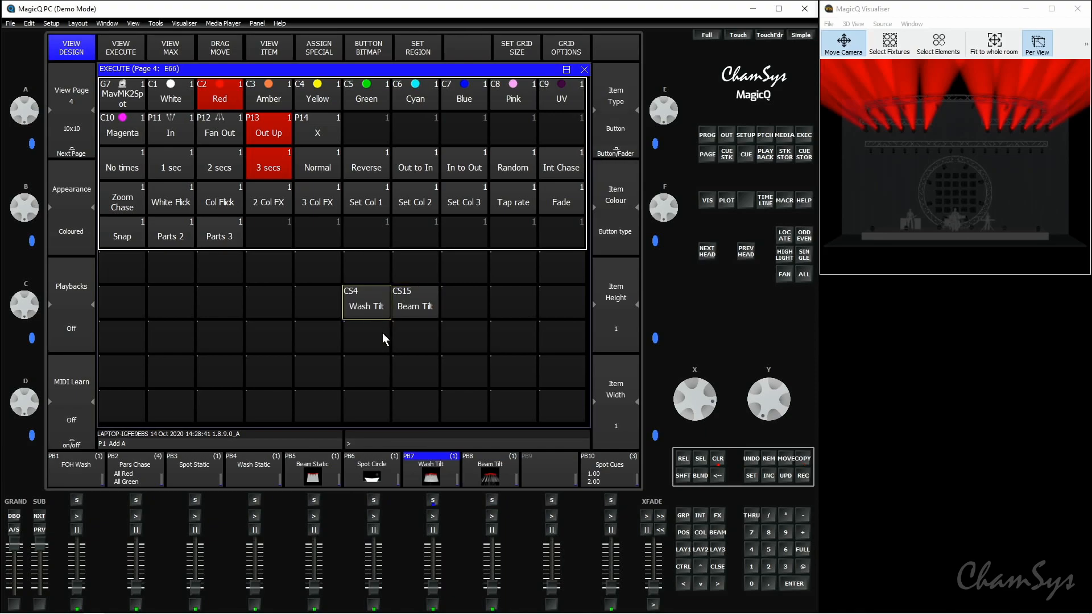
Step: Clear the programmer and toggle the Wash Tilt and Beam Tilt items on and off
click(717, 459)
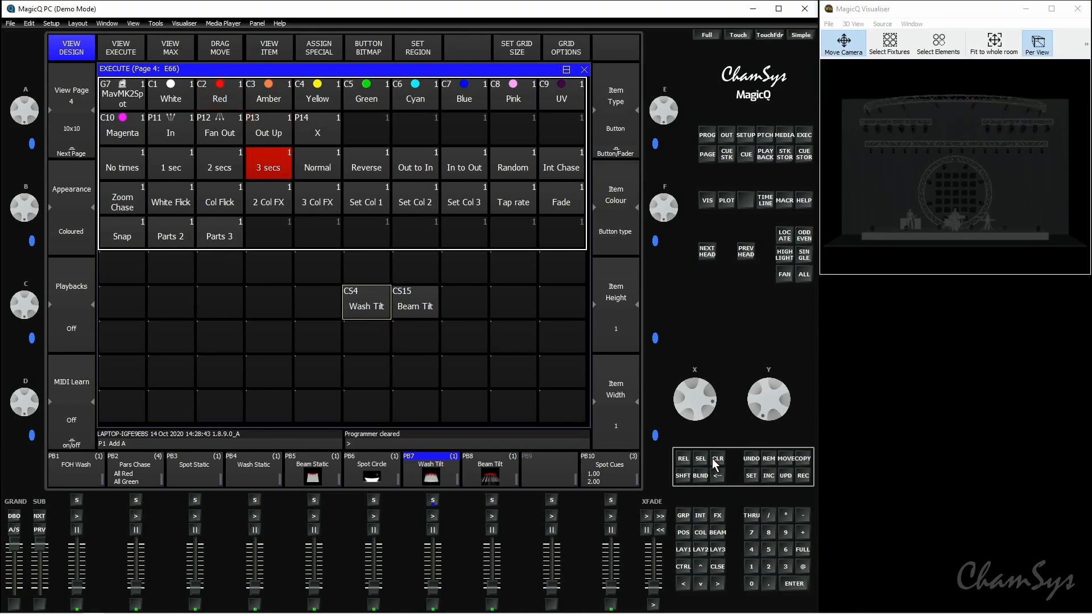
click(383, 309)
click(427, 312)
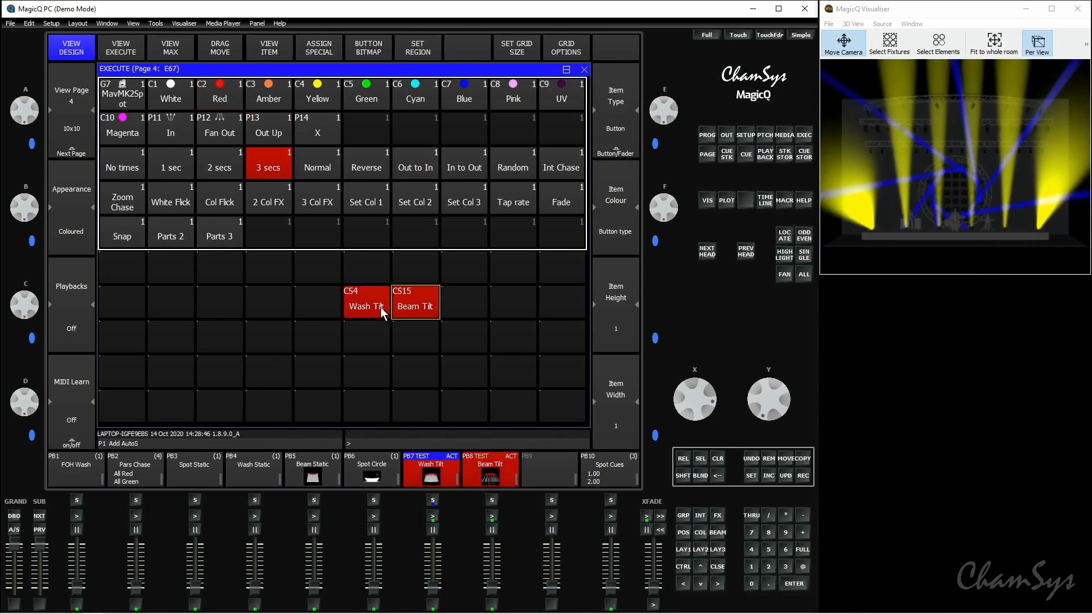
click(381, 308)
click(412, 308)
Step: Set the item type of Wash Tilt and Beam Tilt to Button (So) and test switching between them
drag(381, 308, 412, 304)
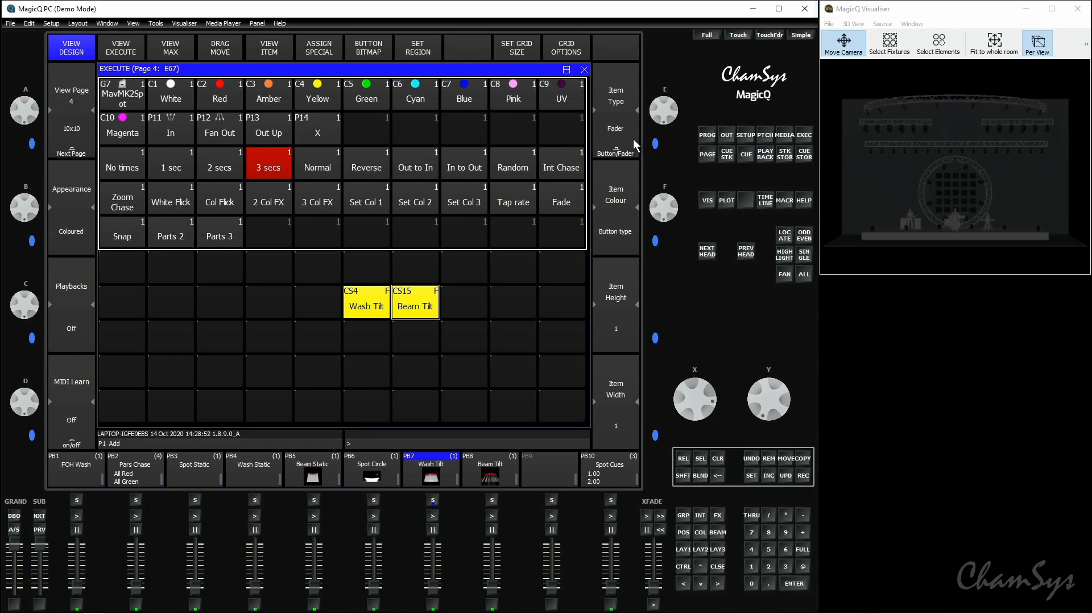
click(633, 138)
click(429, 312)
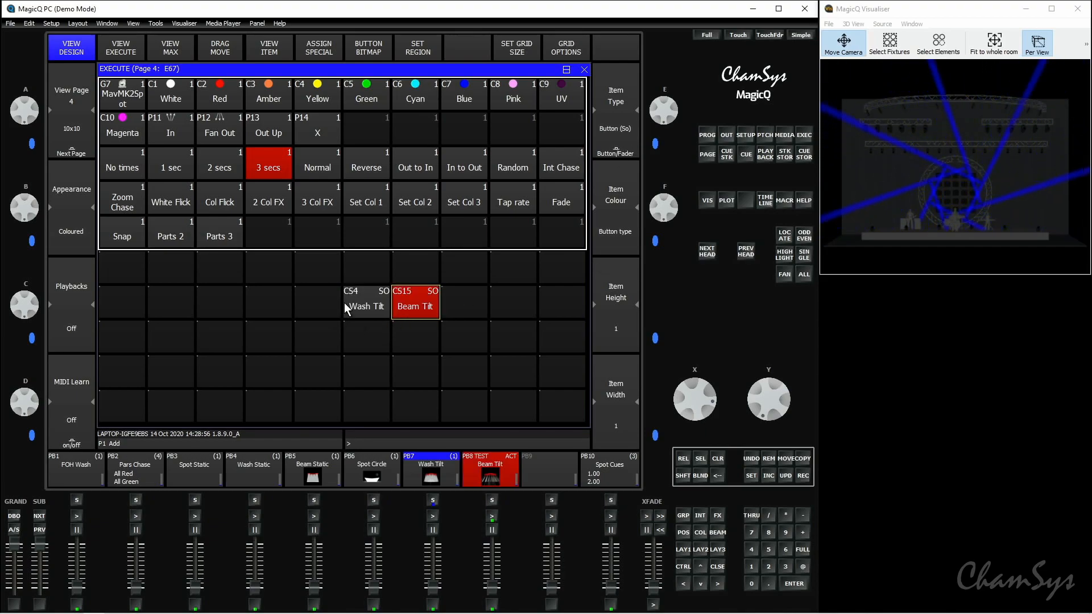
click(357, 308)
click(417, 307)
click(371, 309)
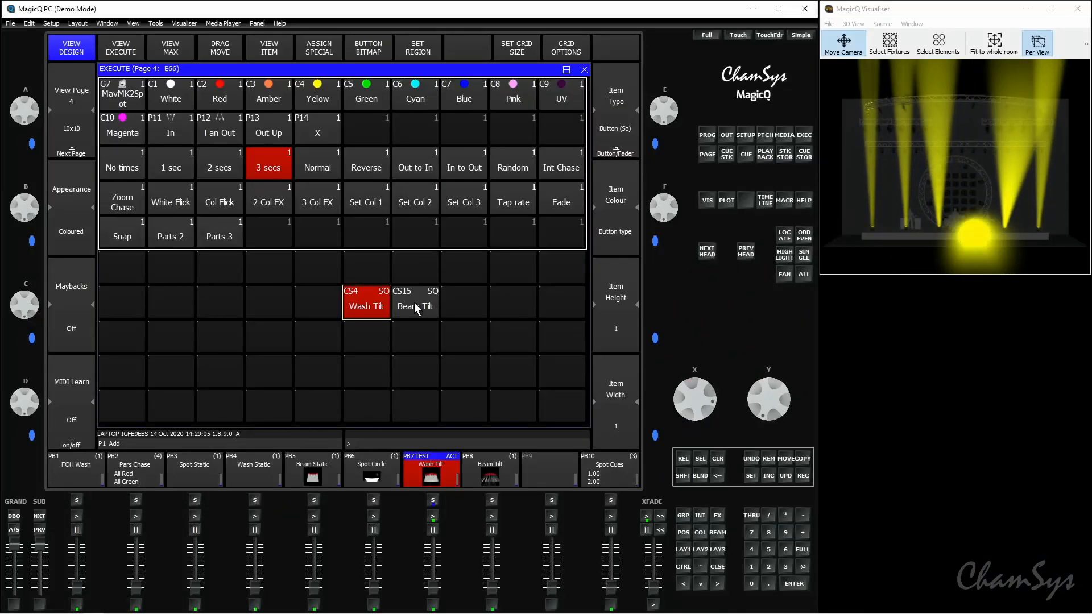
click(416, 309)
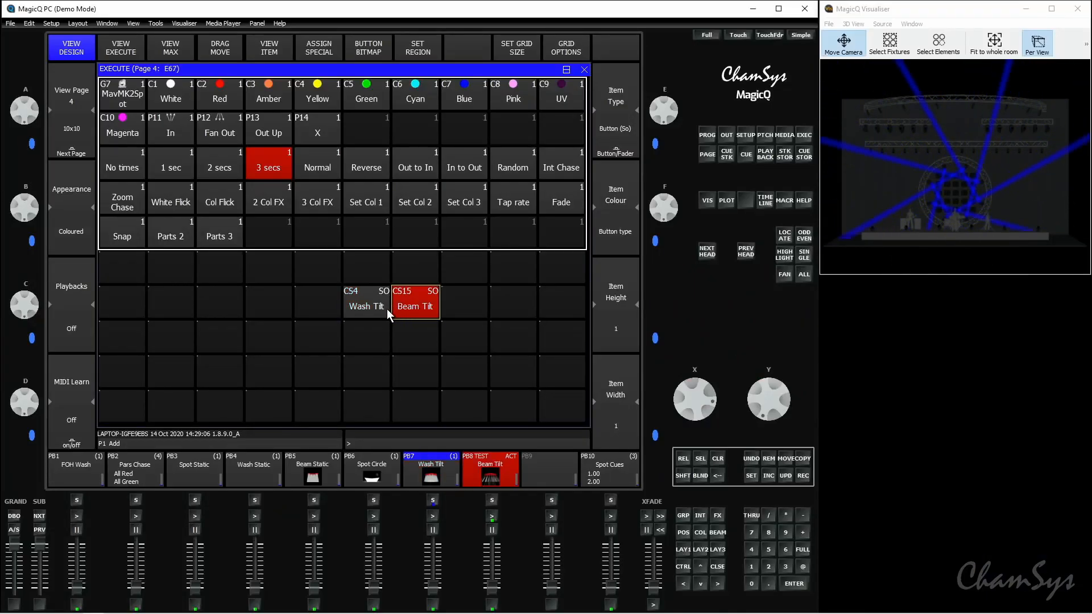
Step: Activate Wash Tilt and move its item one cell to the left, leaving an empty cell between it and Beam Tilt
click(389, 311)
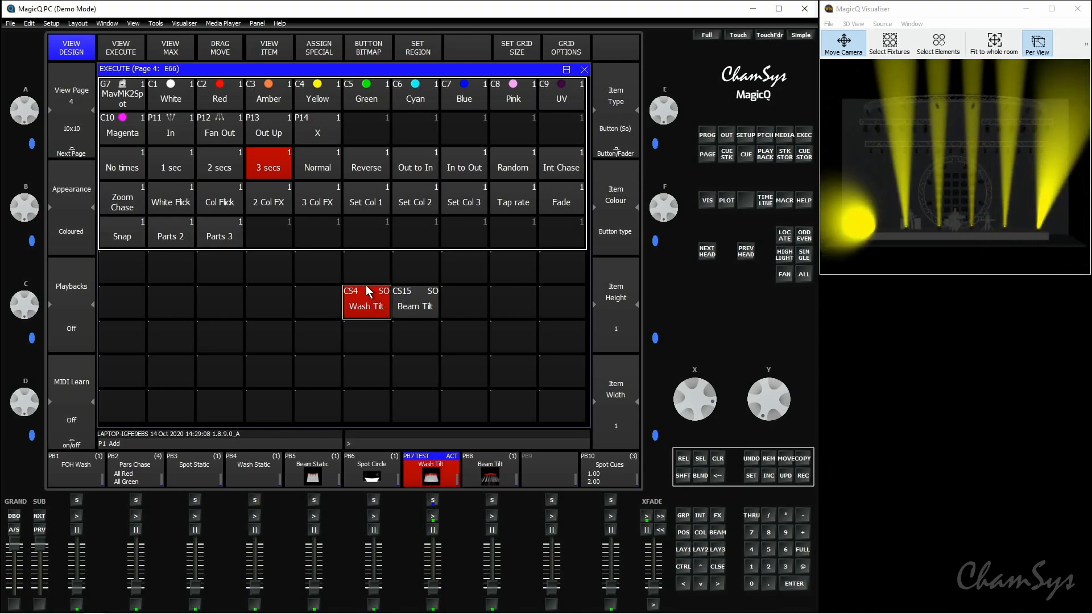
click(787, 459)
click(326, 307)
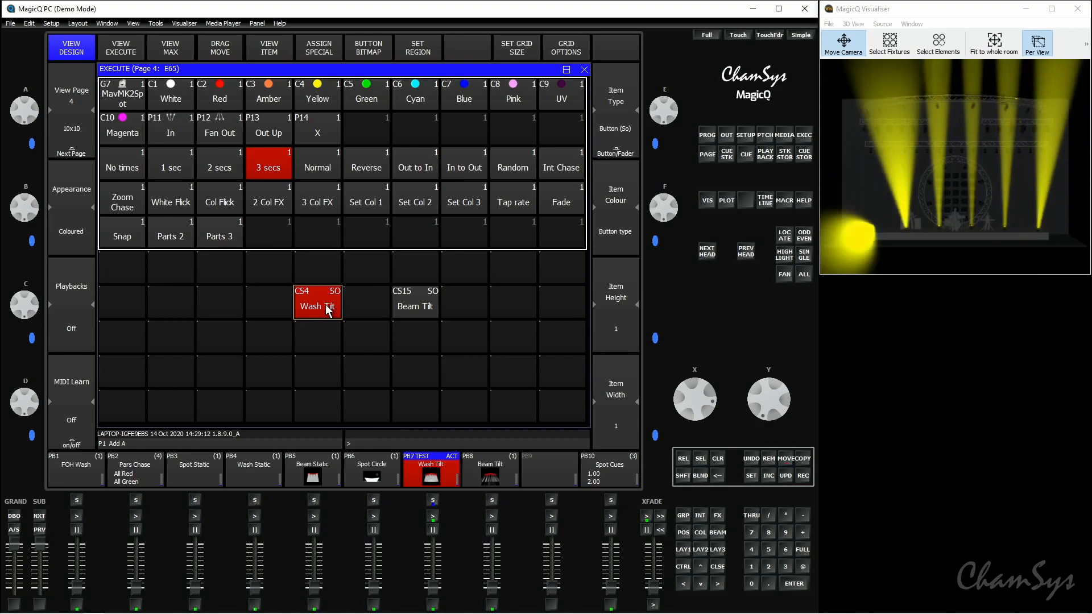
Step: Test the solo behaviour of the separated Wash Tilt and Beam Tilt items by toggling each on and off
click(425, 309)
click(328, 305)
click(414, 316)
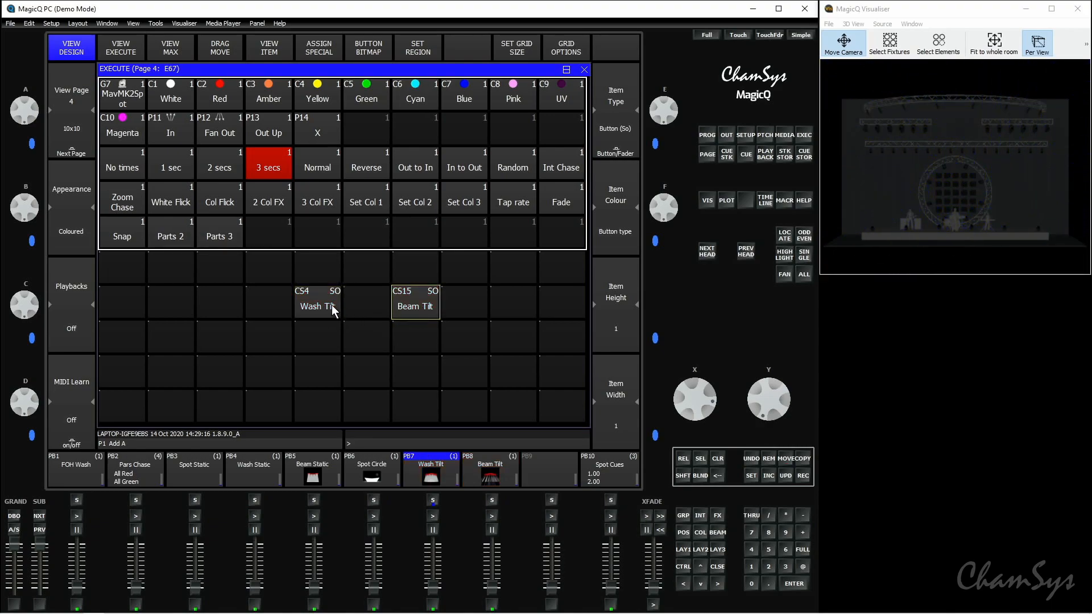
click(328, 305)
click(427, 312)
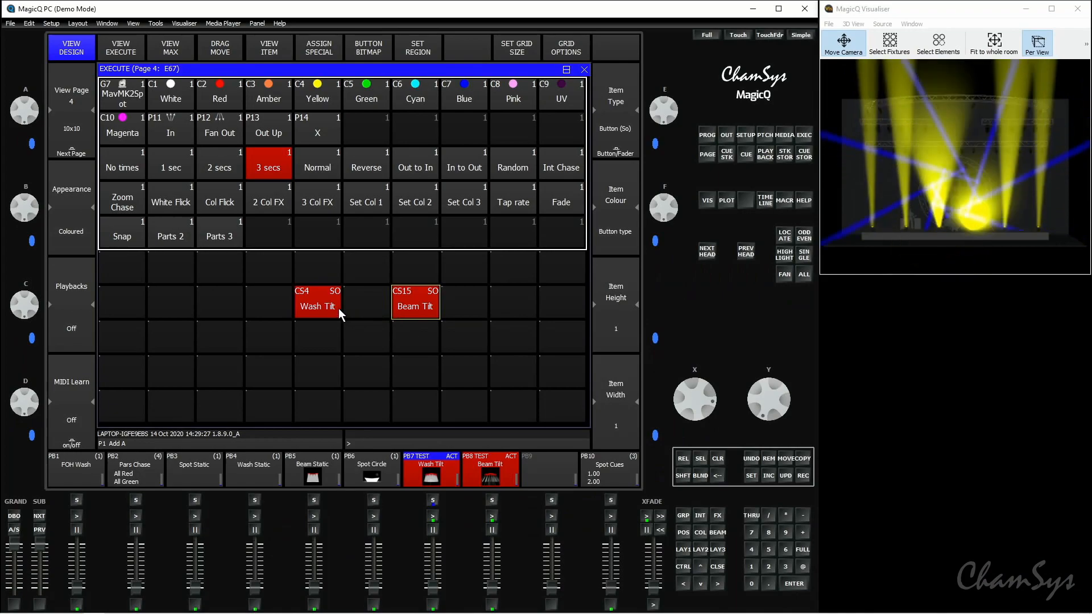
Step: Set a region spanning the Wash Tilt item, the empty cell beside it and the Beam Tilt item
click(337, 306)
drag(337, 306, 417, 306)
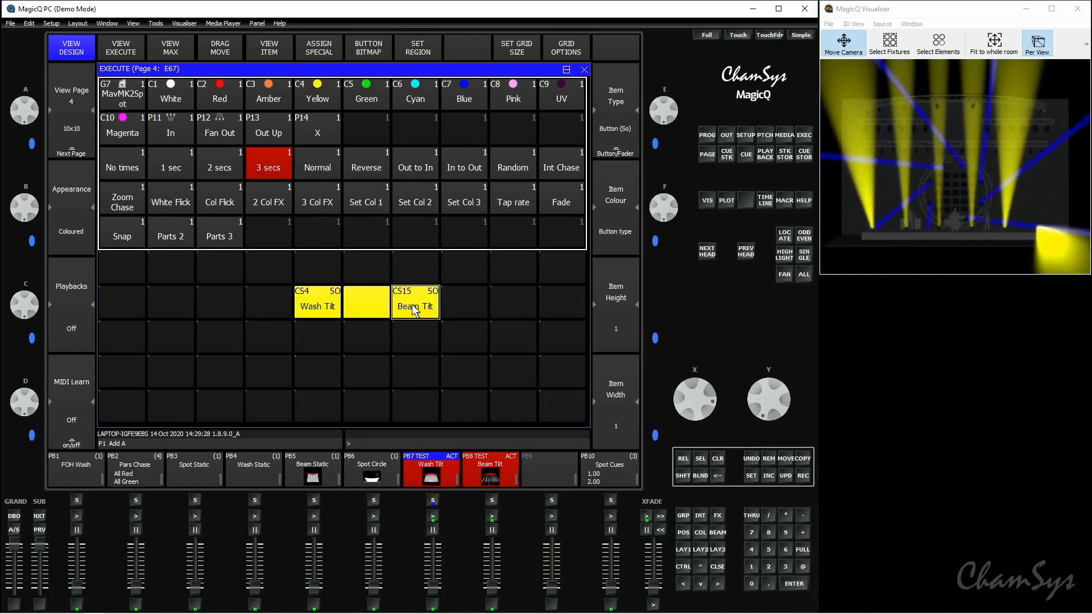
click(419, 49)
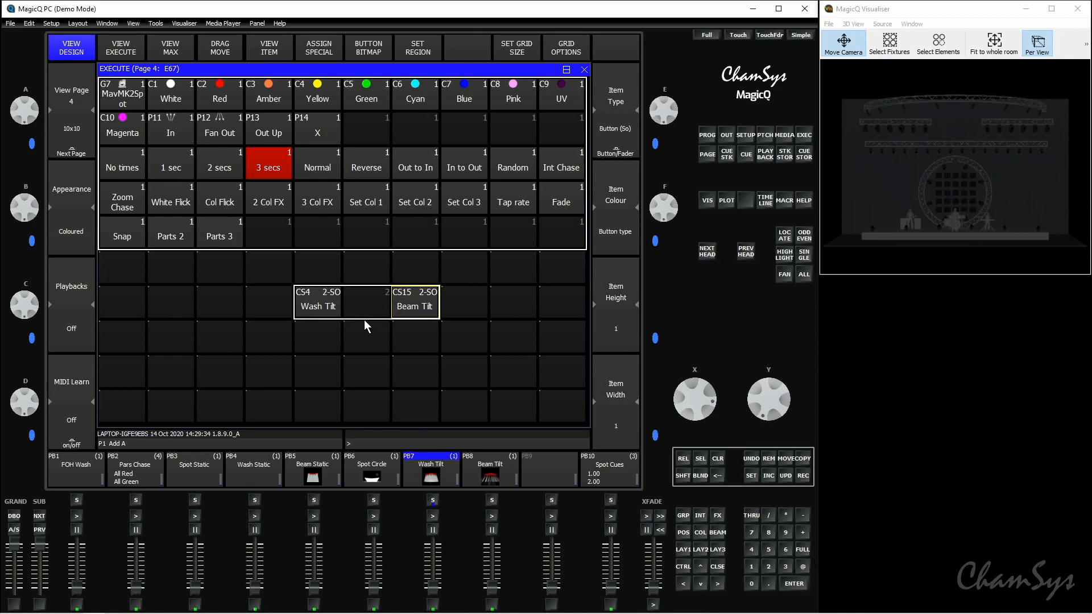
Step: Test the solo switching inside the new region by alternating between Wash Tilt and Beam Tilt
click(326, 316)
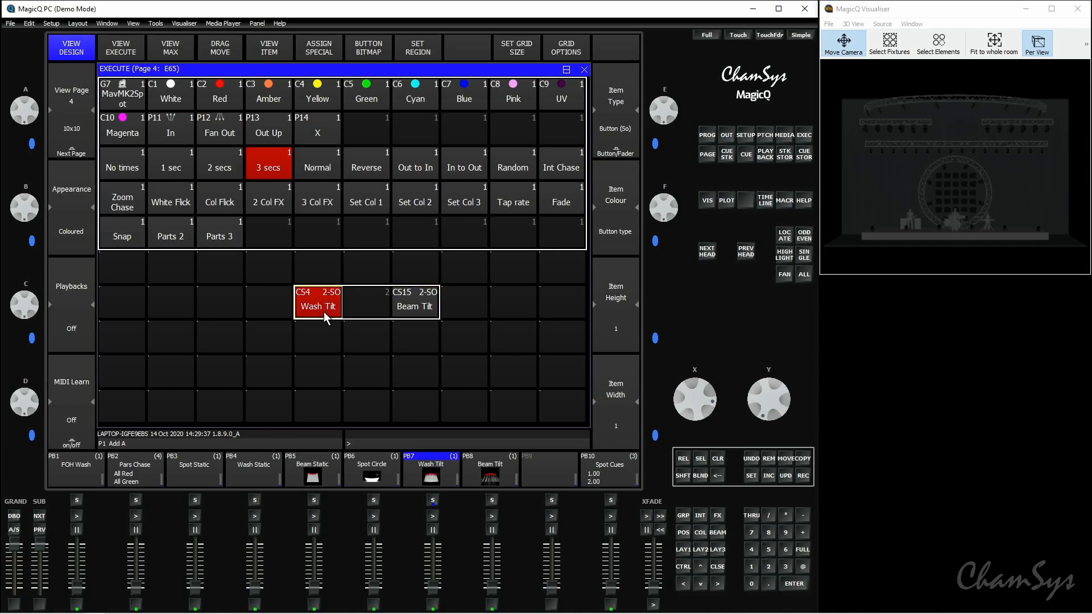
click(425, 309)
click(332, 309)
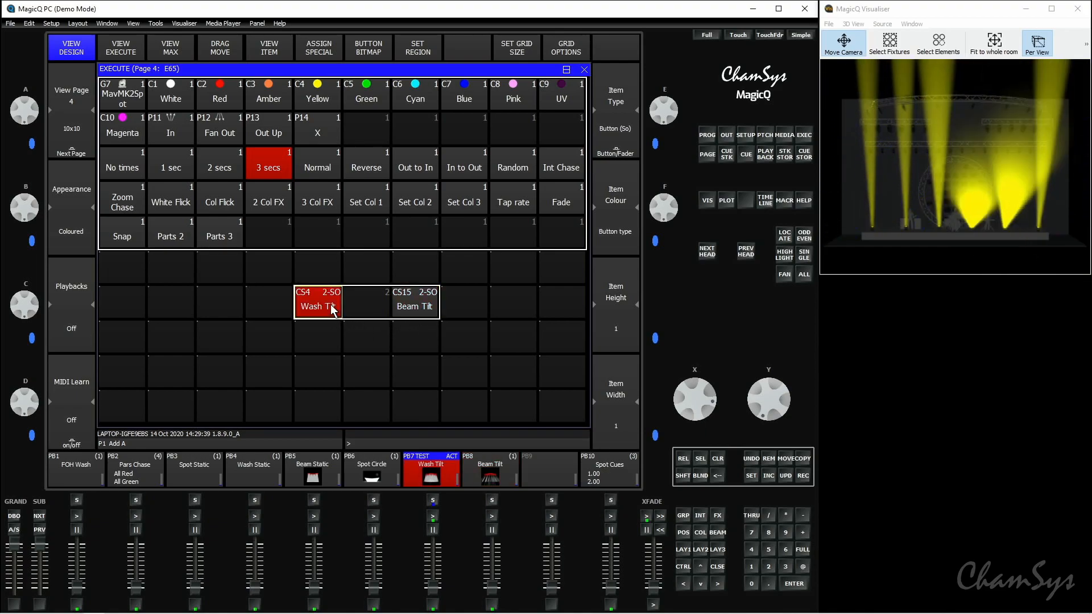
click(418, 310)
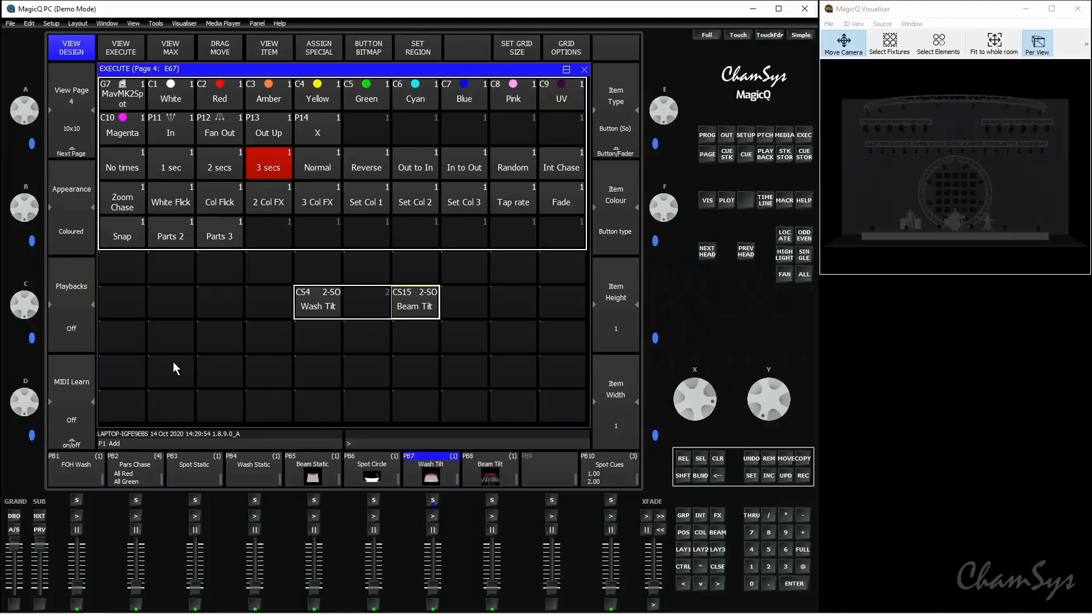
Step: Assign the special Timecode item to the first cell of the eighth row of the Execute grid
click(147, 341)
click(141, 341)
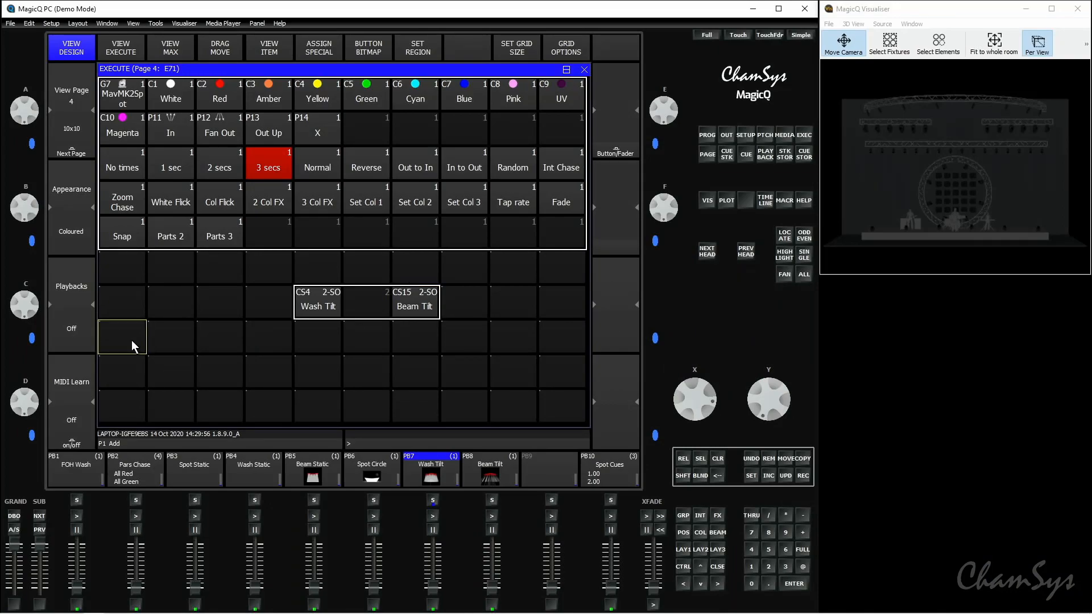
click(335, 55)
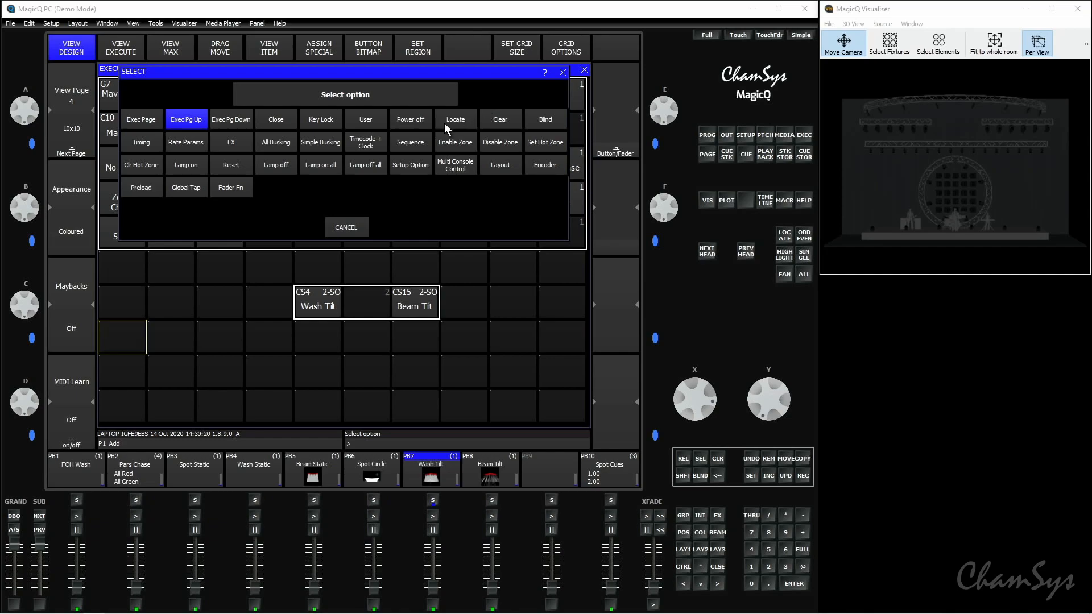
click(382, 145)
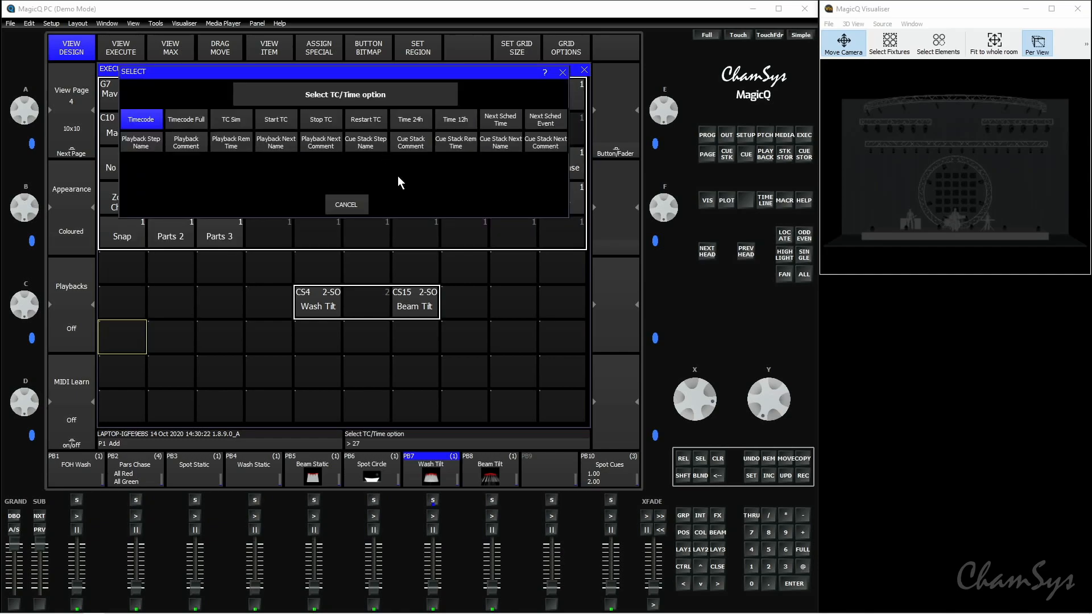
click(158, 124)
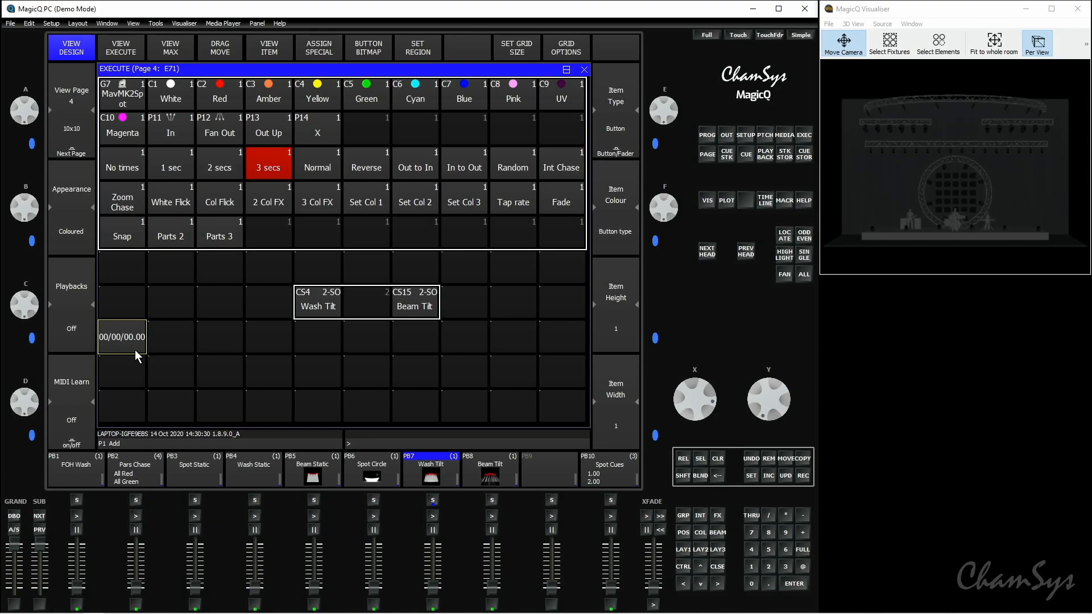
Step: Assign the special Time 12h clock item to the third cell of the eighth row
click(218, 342)
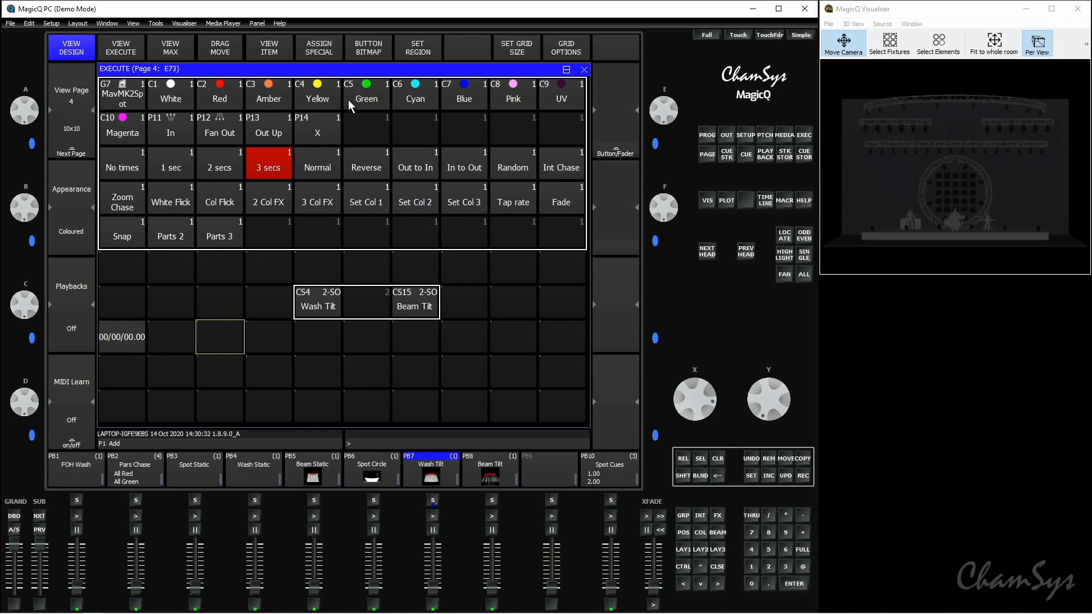
click(323, 50)
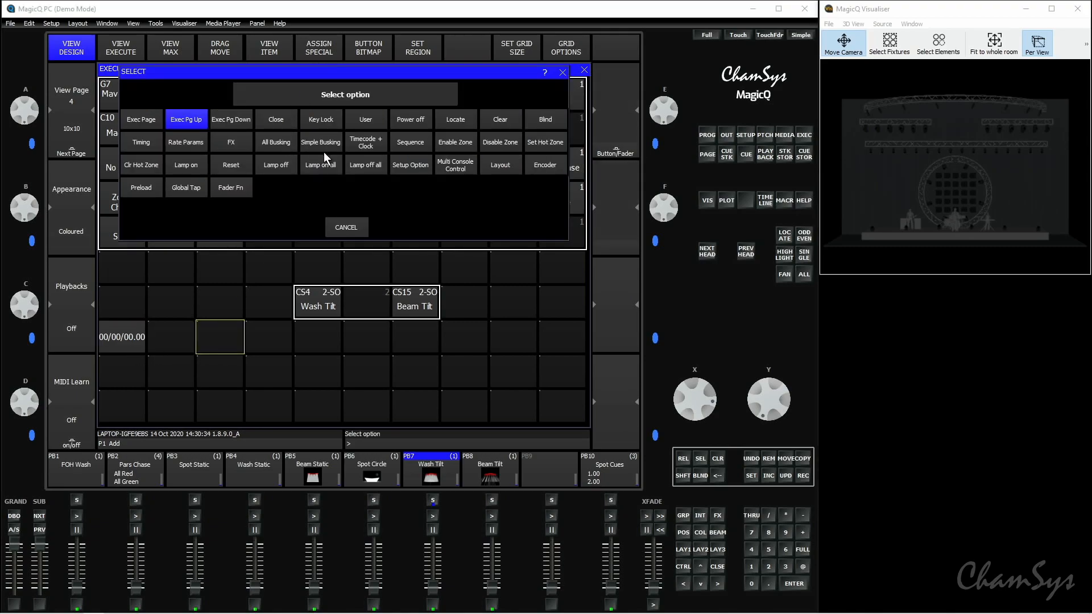
click(353, 144)
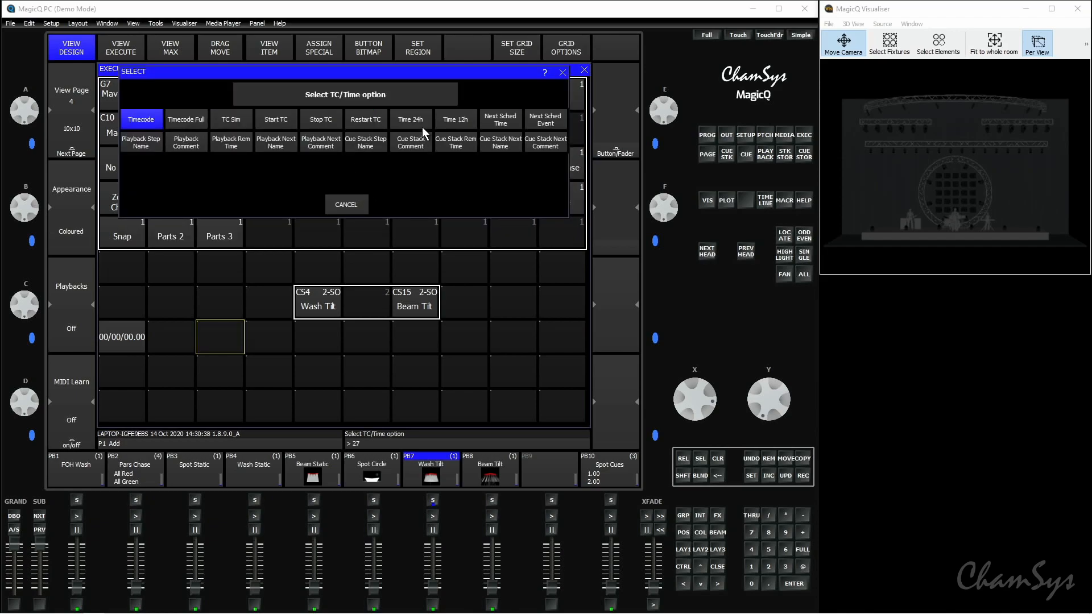
click(449, 127)
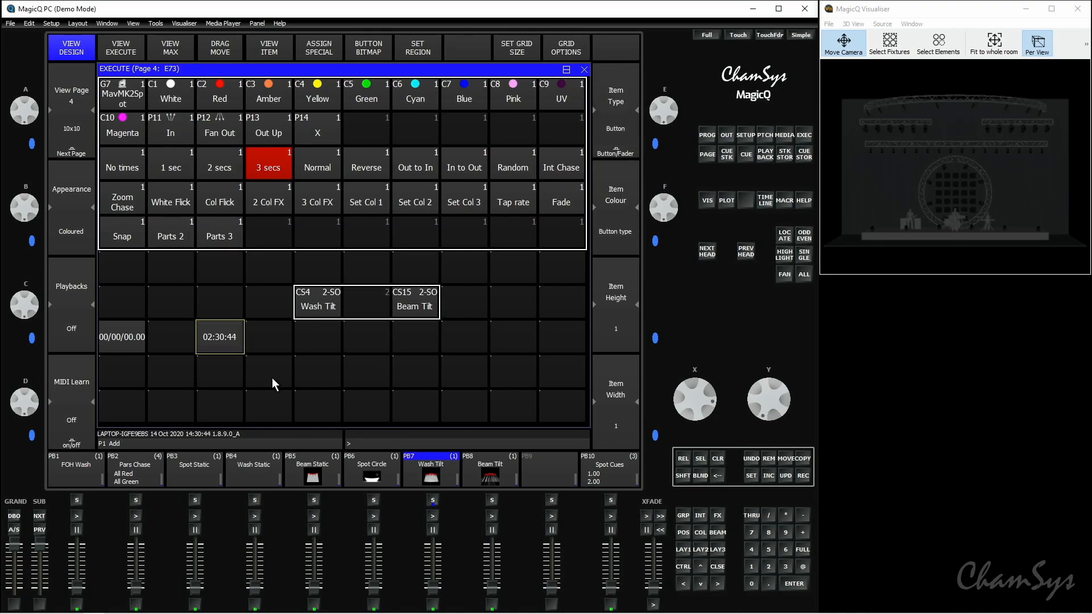
Step: Add a Pan attribute encoder in the fifth cell of the ninth row and size it 2 cells wide by 2 high
click(310, 370)
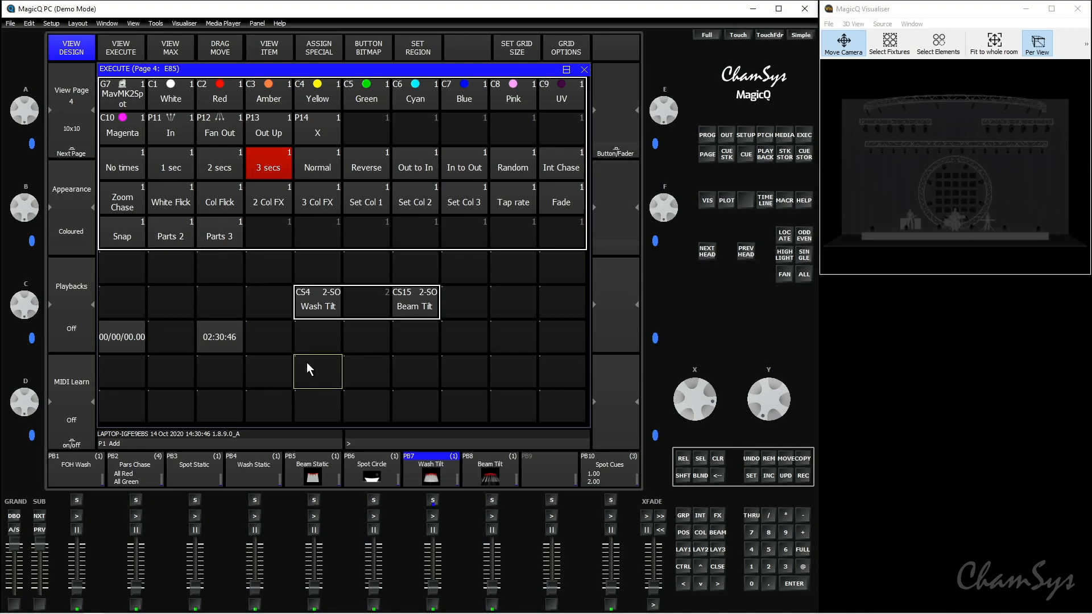
click(319, 53)
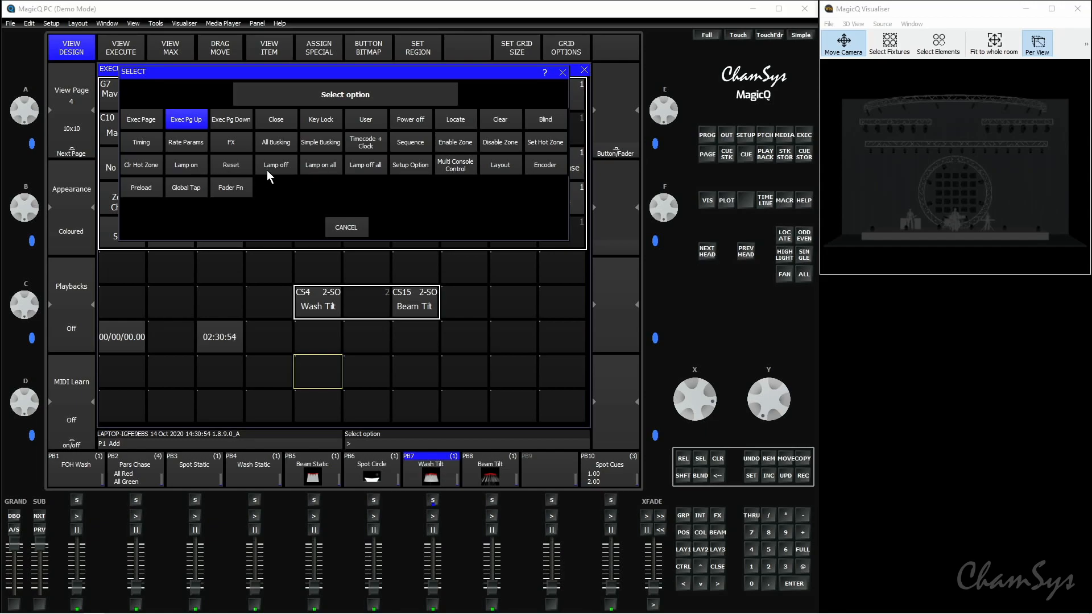
click(533, 169)
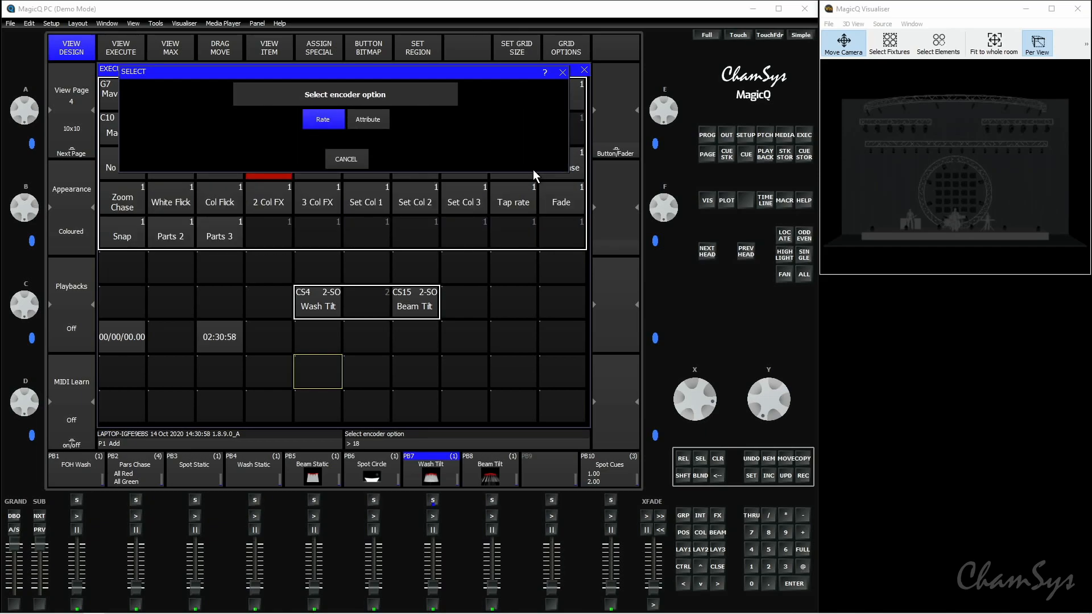
click(383, 121)
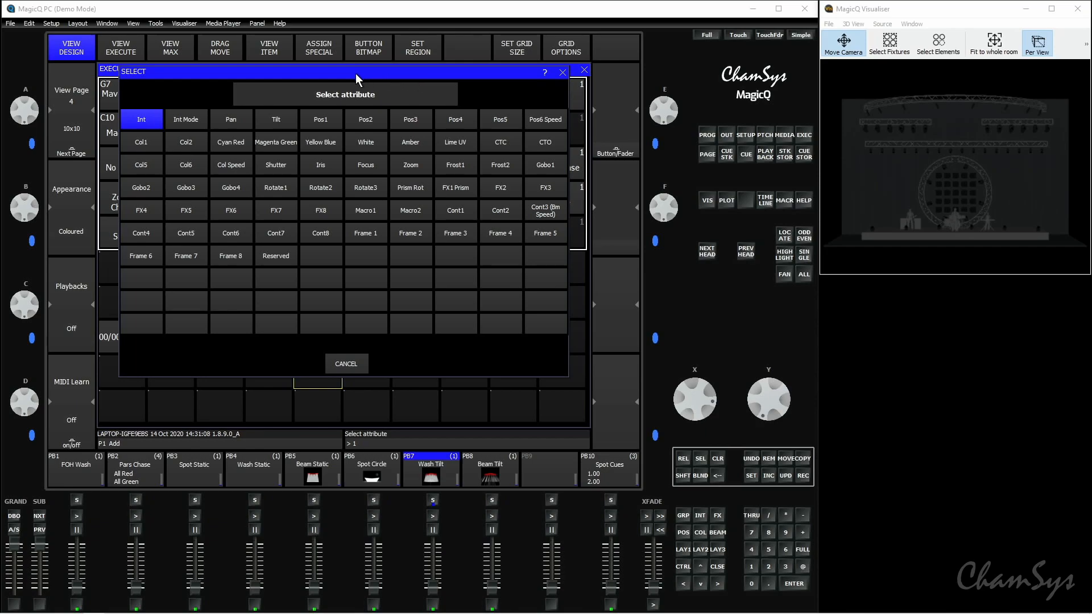
click(247, 118)
click(614, 423)
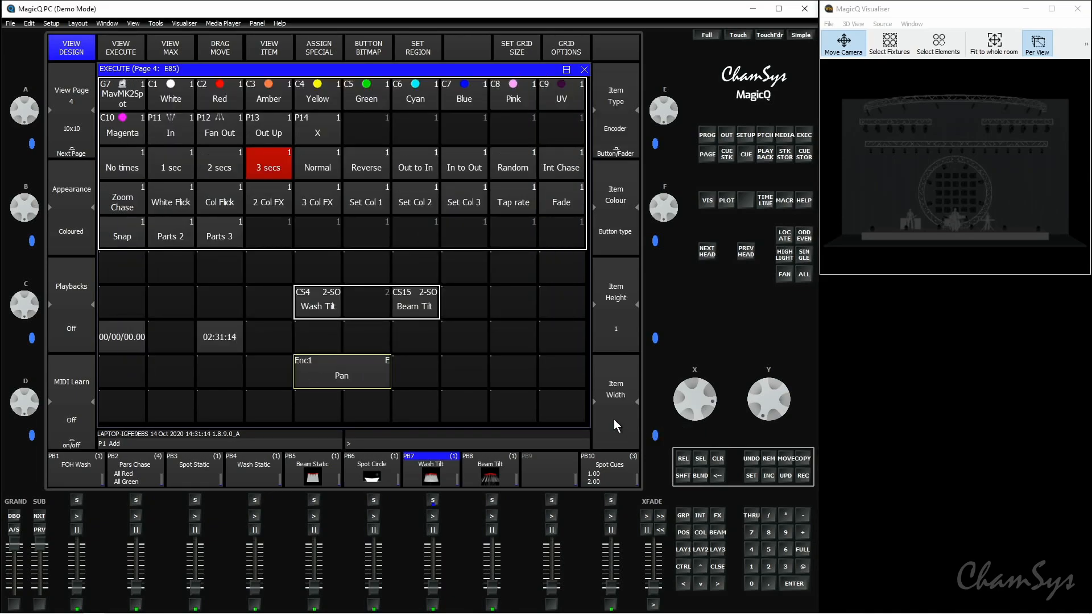
click(628, 348)
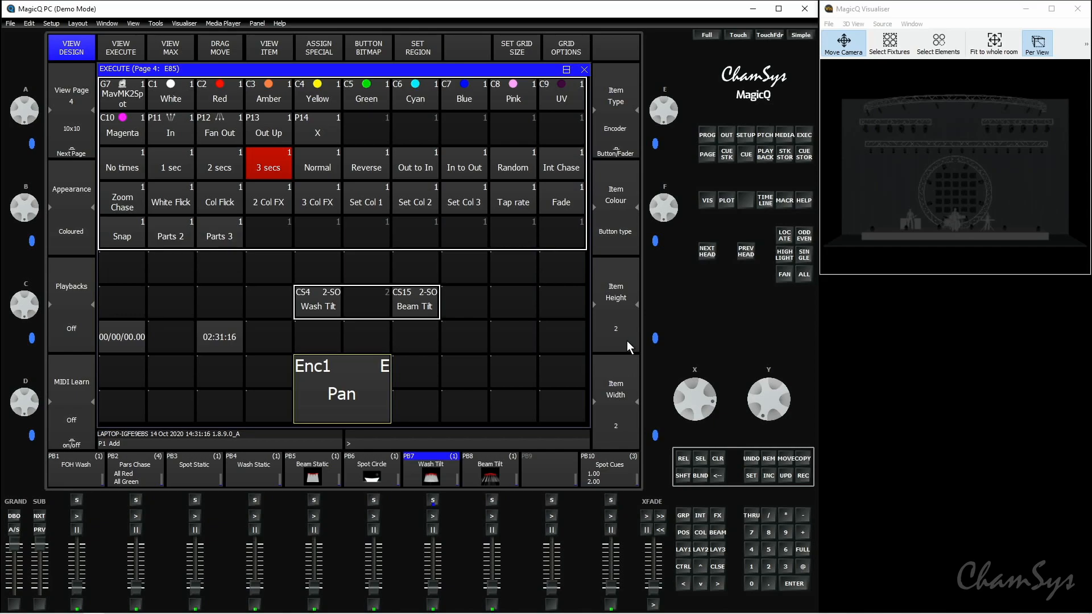
Step: In the Execute view, locate the MavMK2Spot group in position X and turn its Pan encoder to -270
click(138, 43)
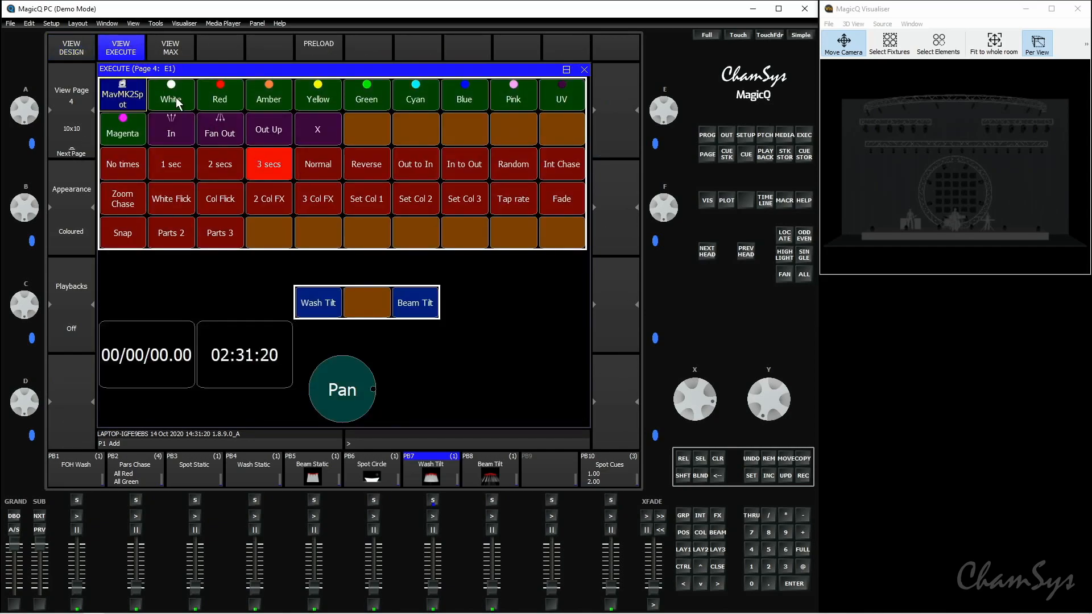
click(125, 97)
click(785, 234)
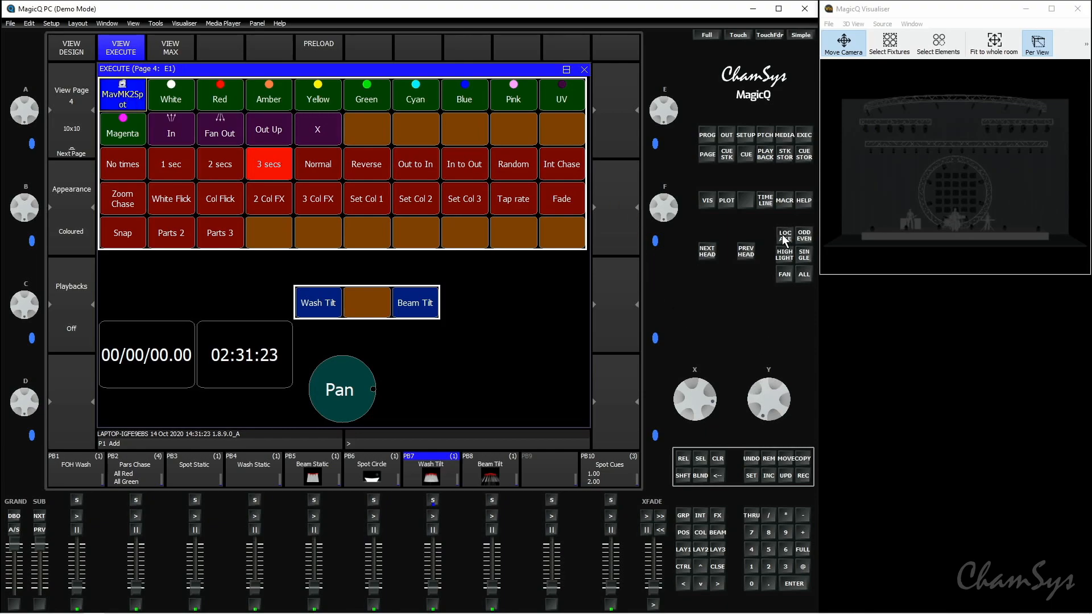
click(323, 133)
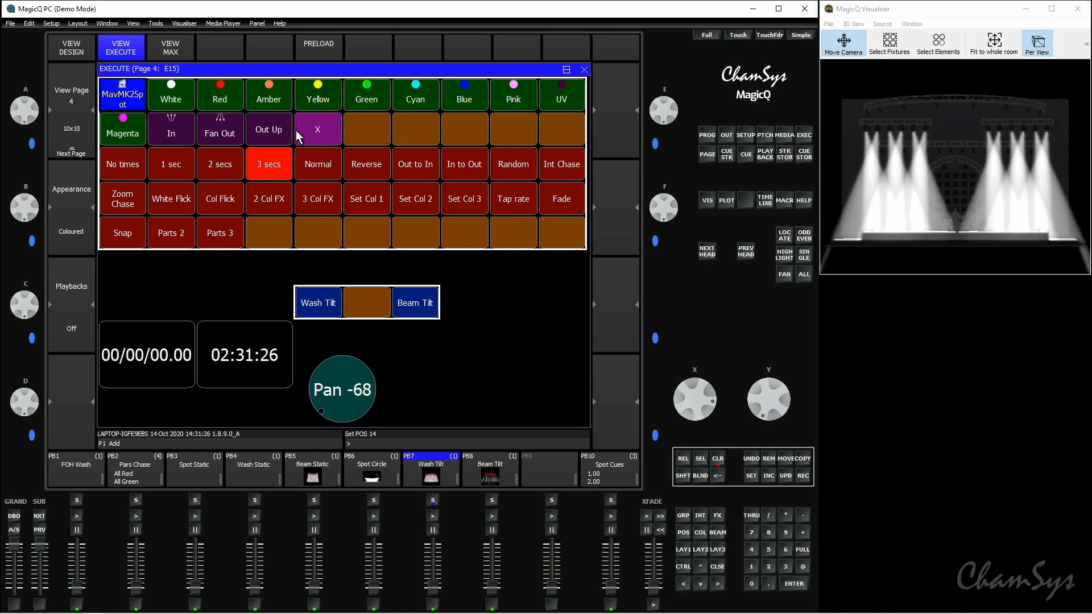
mouse_move(370, 390)
mouse_down()
mouse_move(372, 406)
mouse_move(370, 366)
mouse_move(376, 390)
mouse_up()
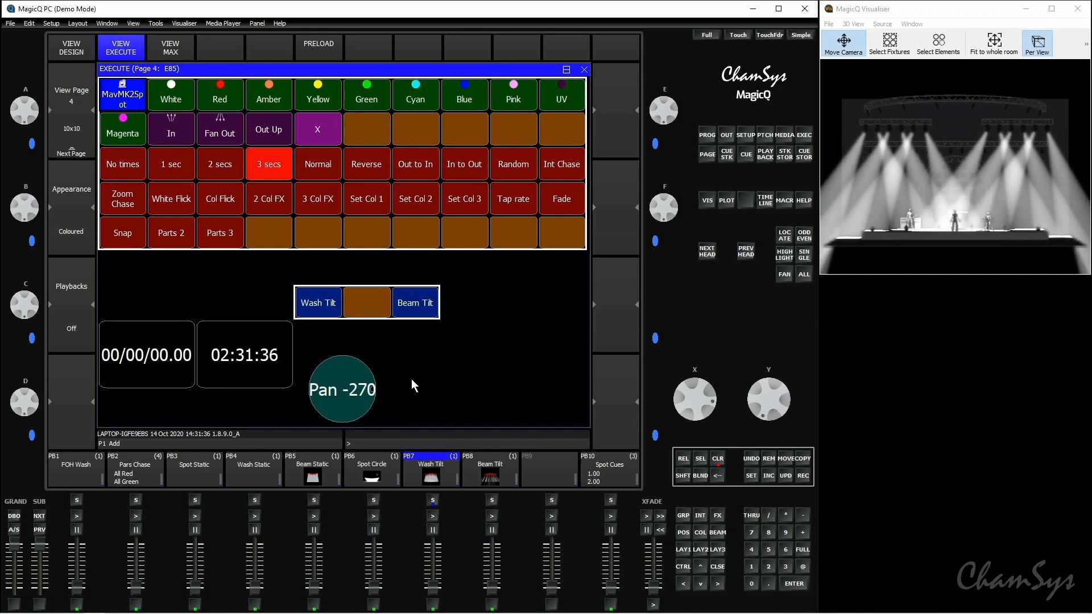